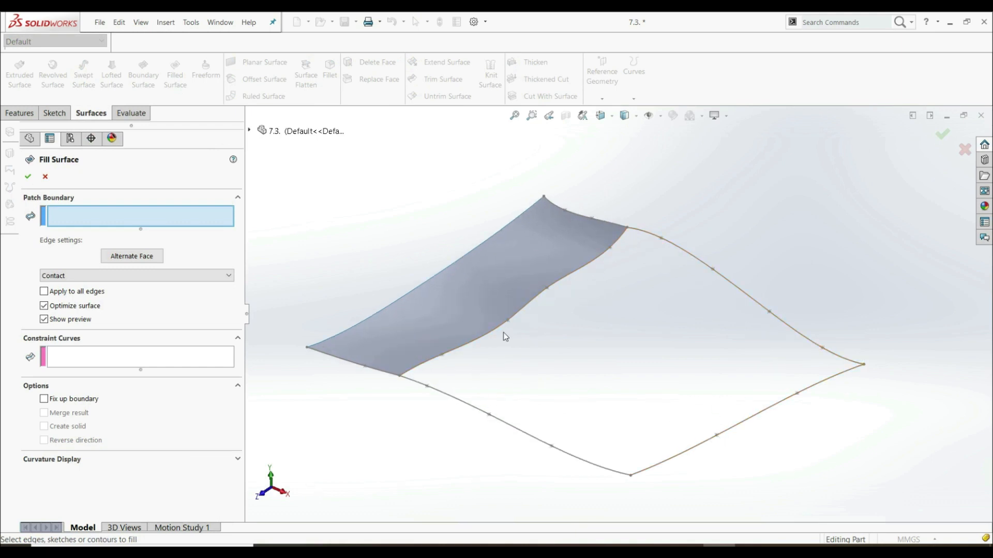
# - Cancel the open fill with its sketch boundary and hide the sketch lying along the surface's shared edge
pyautogui.click(519, 308)
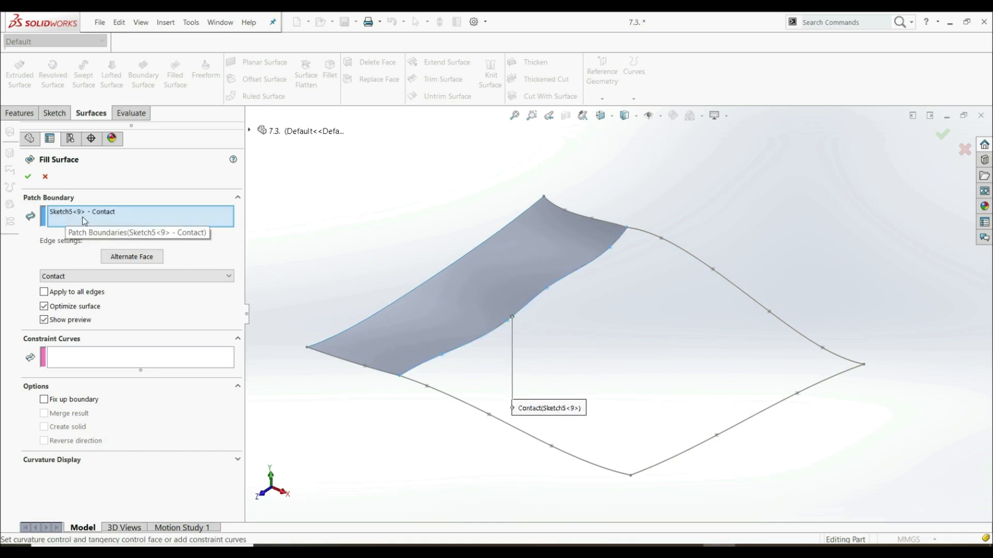
pyautogui.click(45, 176)
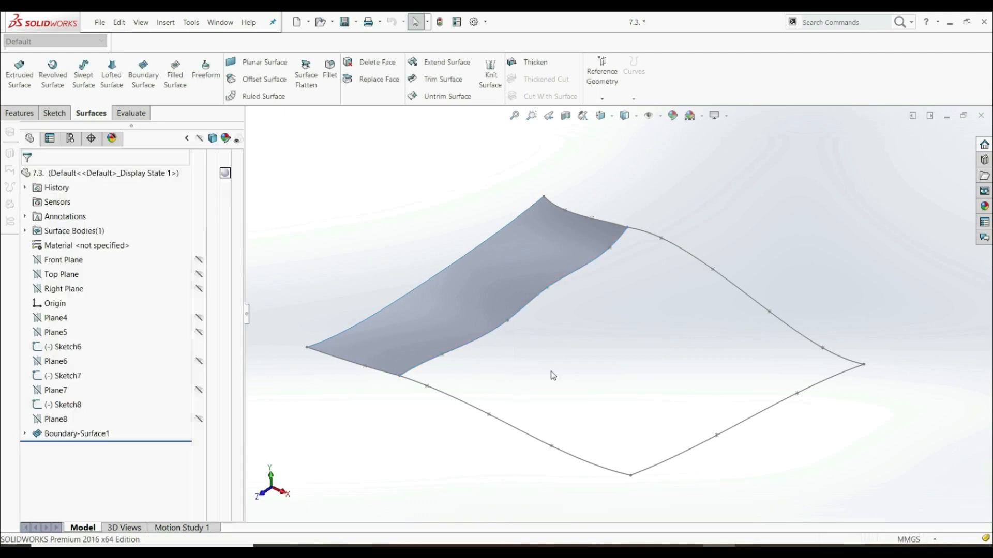
pyautogui.click(532, 306)
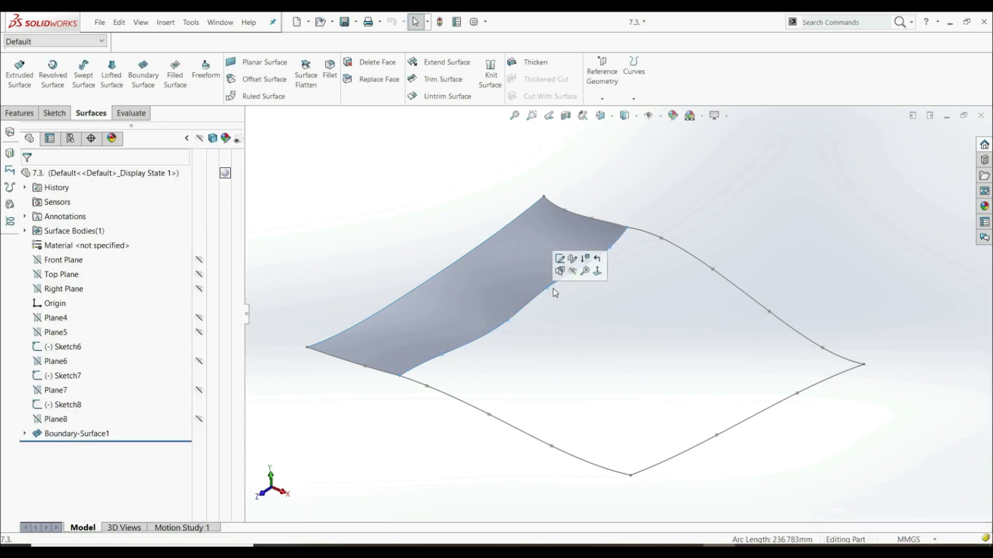
pyautogui.click(571, 272)
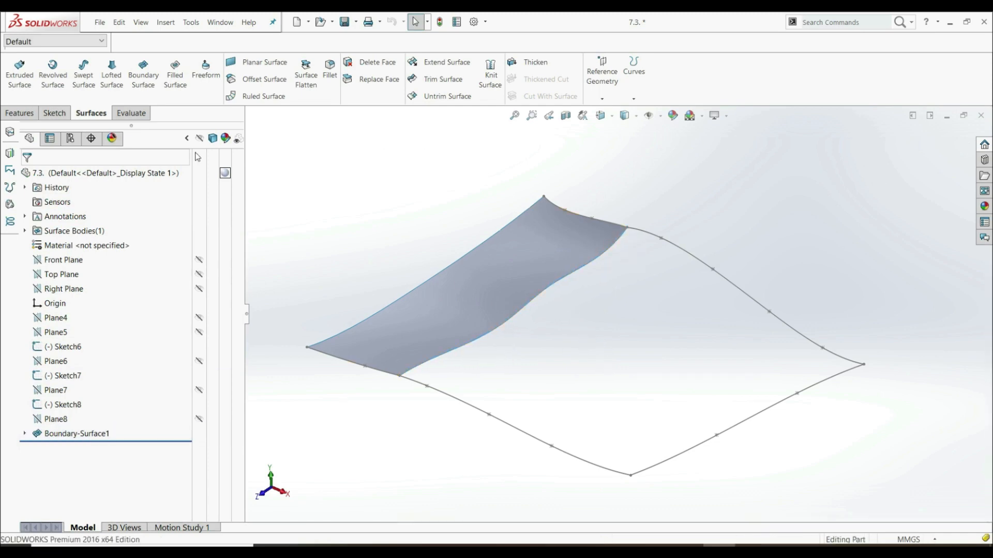
# - Start a Filled Surface bounded by the existing surface's edge and the three open sketch curves Sketch8, Sketch6 and Sketch7
pyautogui.click(176, 78)
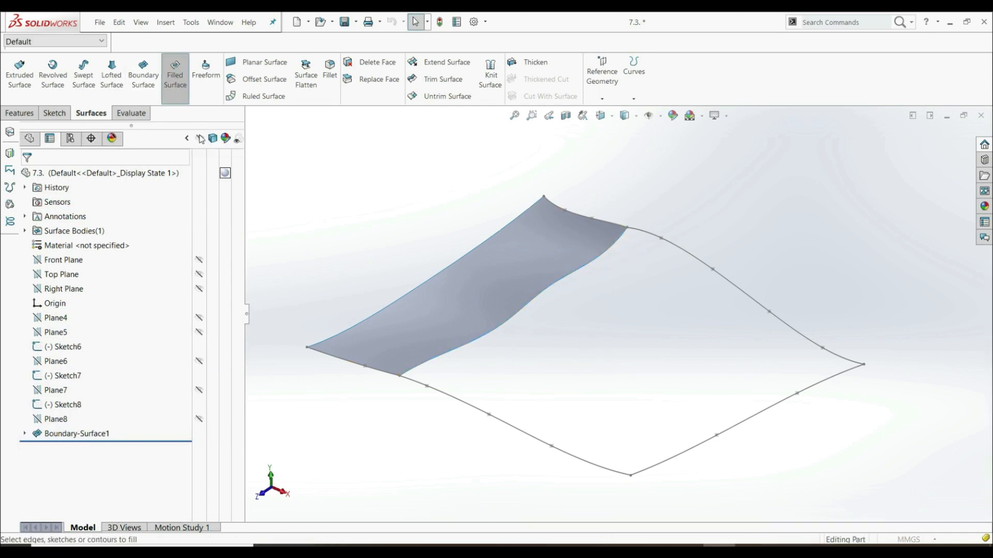
pyautogui.click(521, 309)
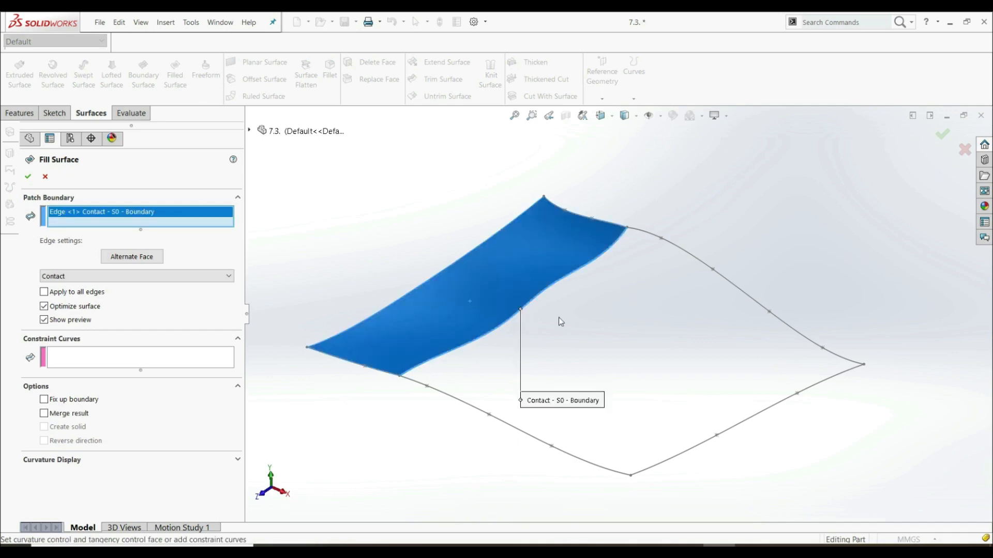
pyautogui.click(700, 265)
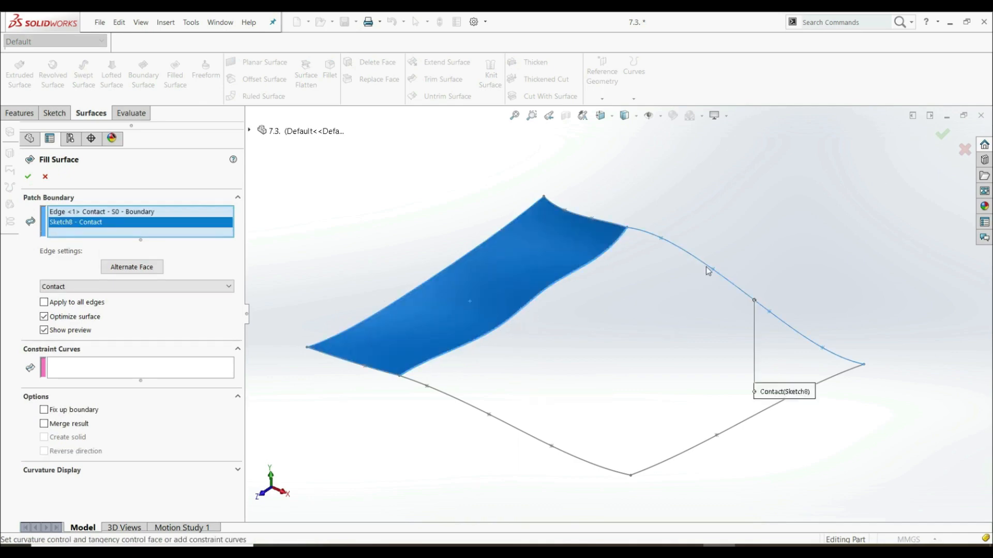
pyautogui.click(746, 426)
pyautogui.click(607, 468)
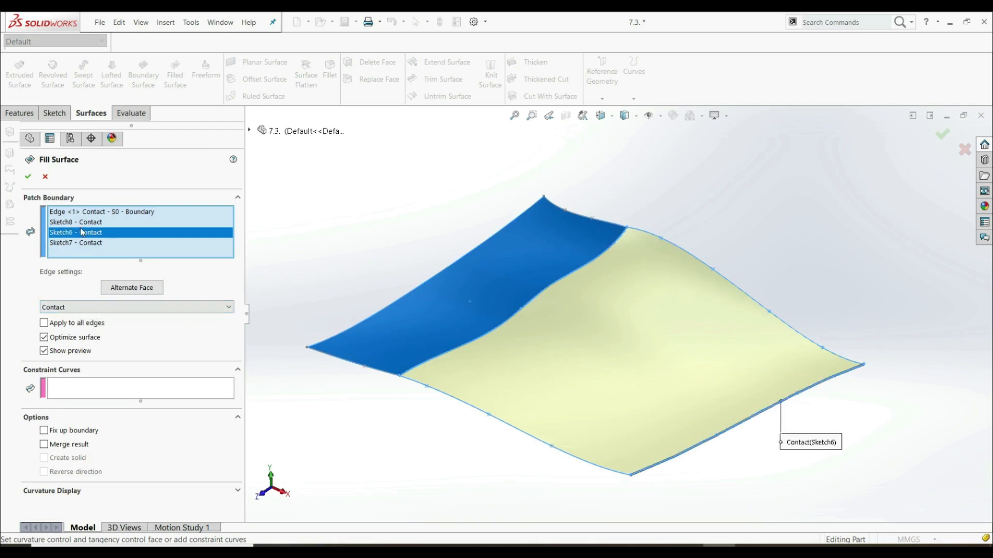
# - Try to apply the Tangent edge setting to the Sketch7 patch boundary
pyautogui.click(83, 215)
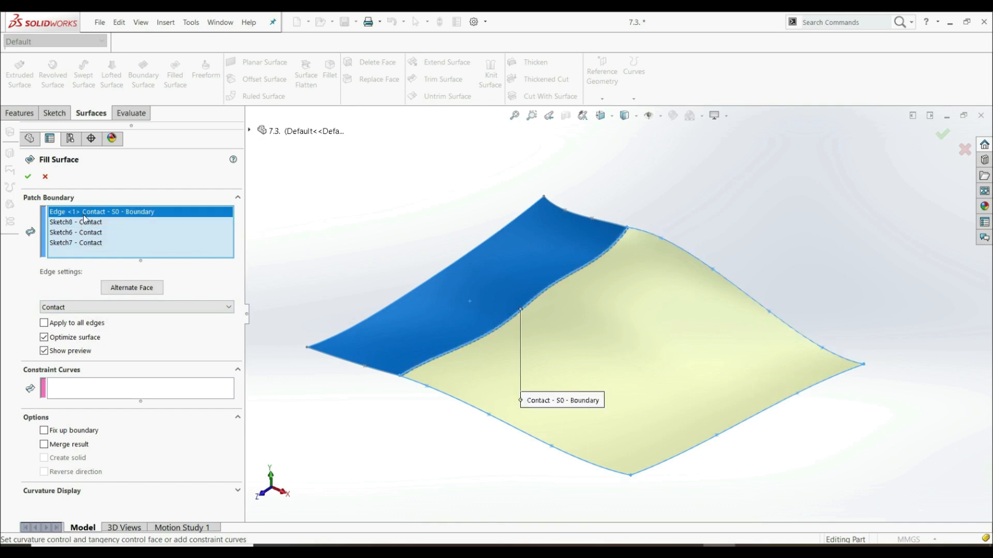
pyautogui.click(72, 243)
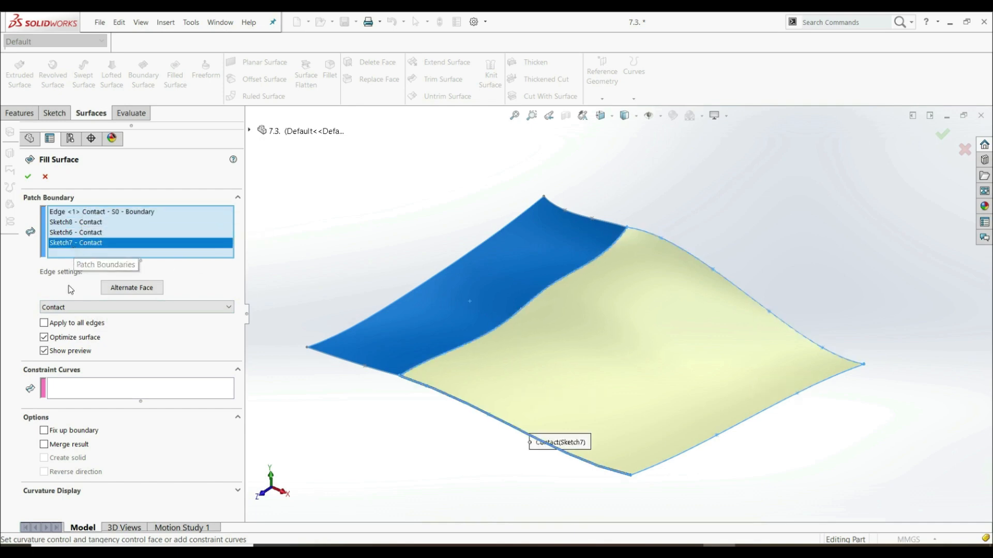
pyautogui.click(71, 308)
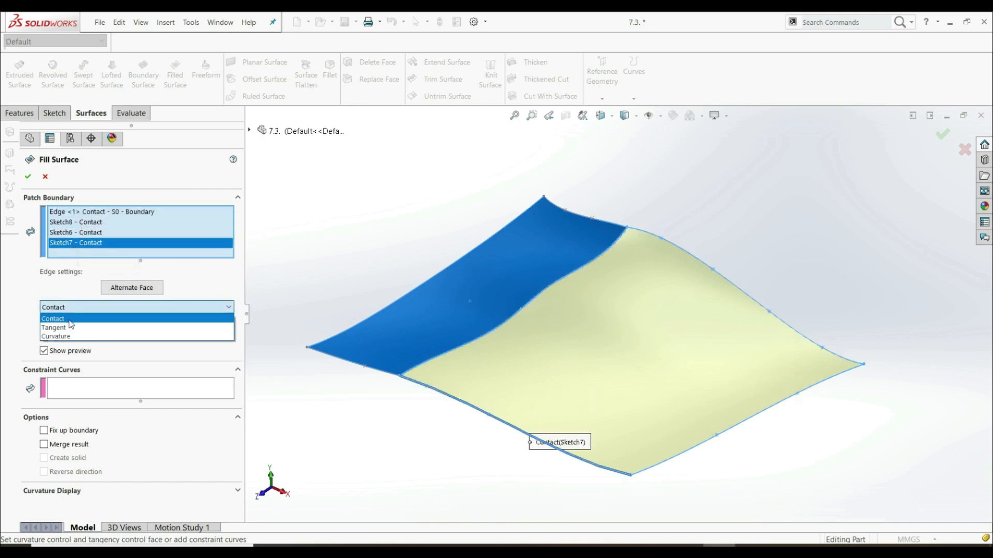
pyautogui.click(73, 326)
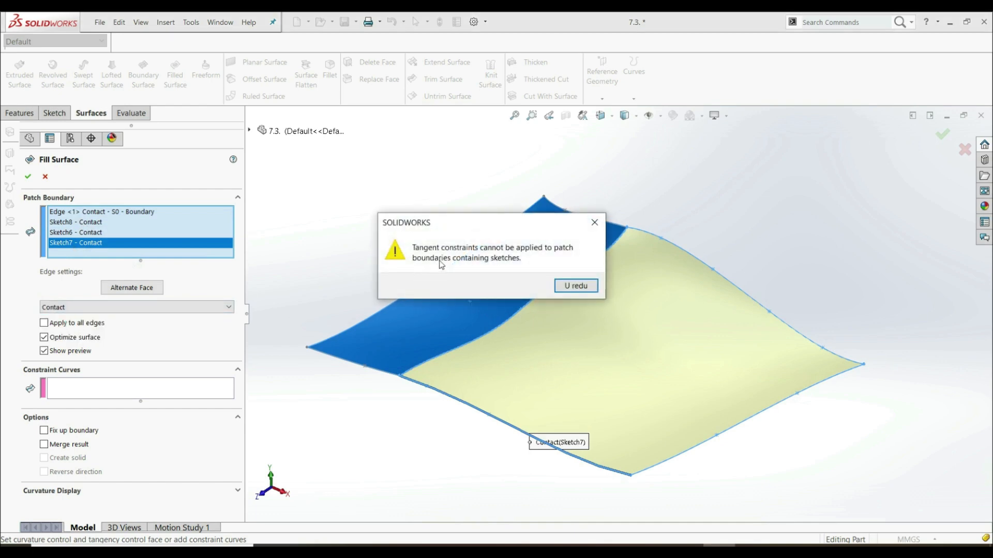
pyautogui.click(558, 285)
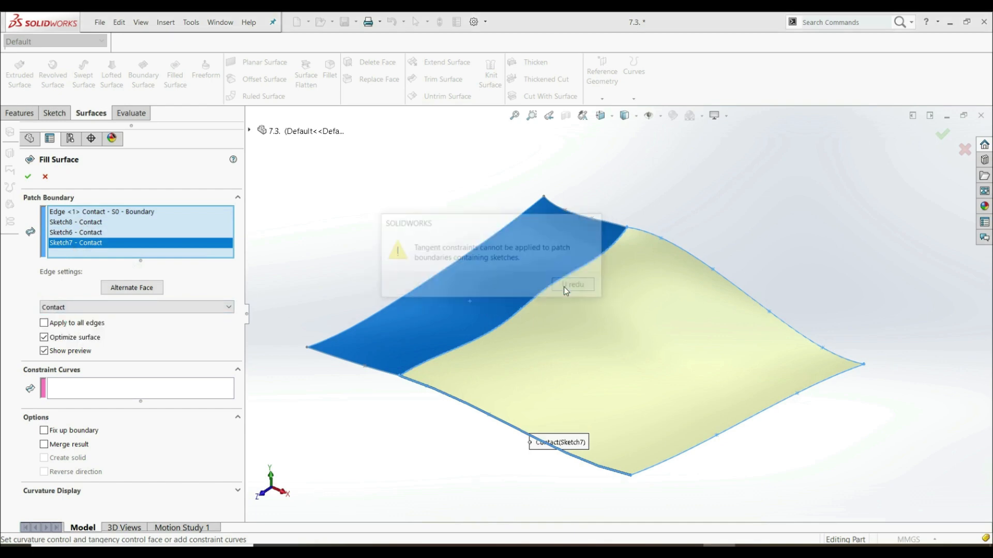
pyautogui.click(116, 308)
pyautogui.click(109, 329)
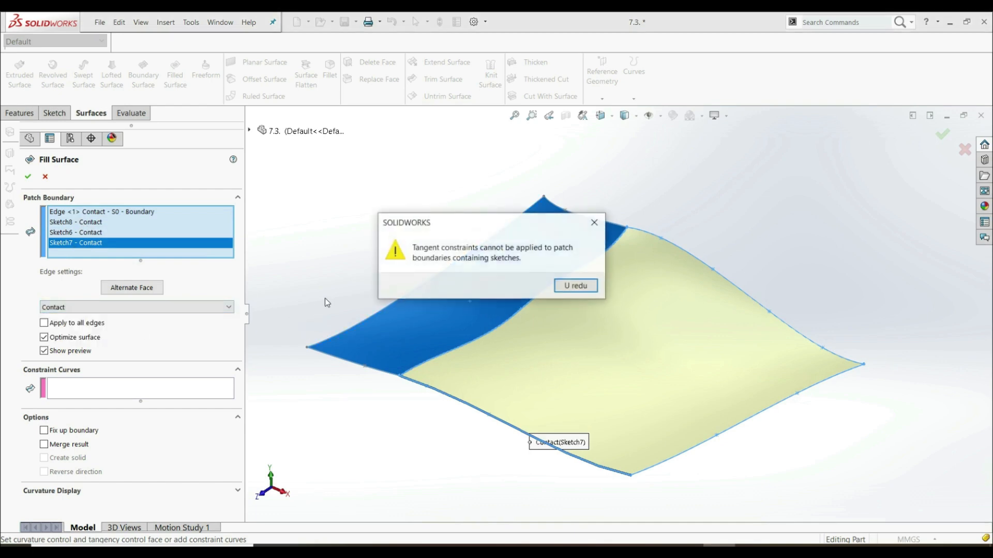
pyautogui.click(572, 285)
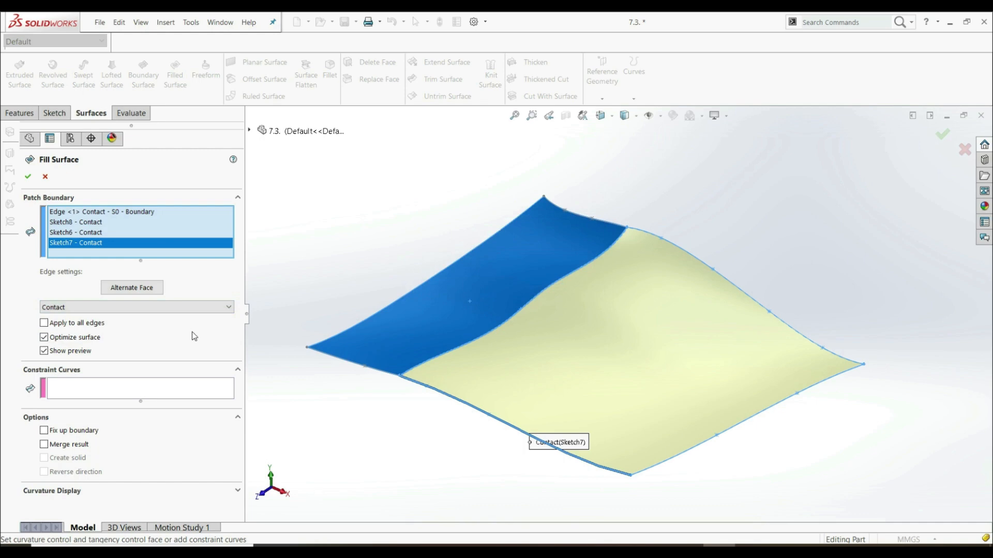
# - Try the Curvature edge setting on the patch boundary shared with the existing surface
pyautogui.click(81, 212)
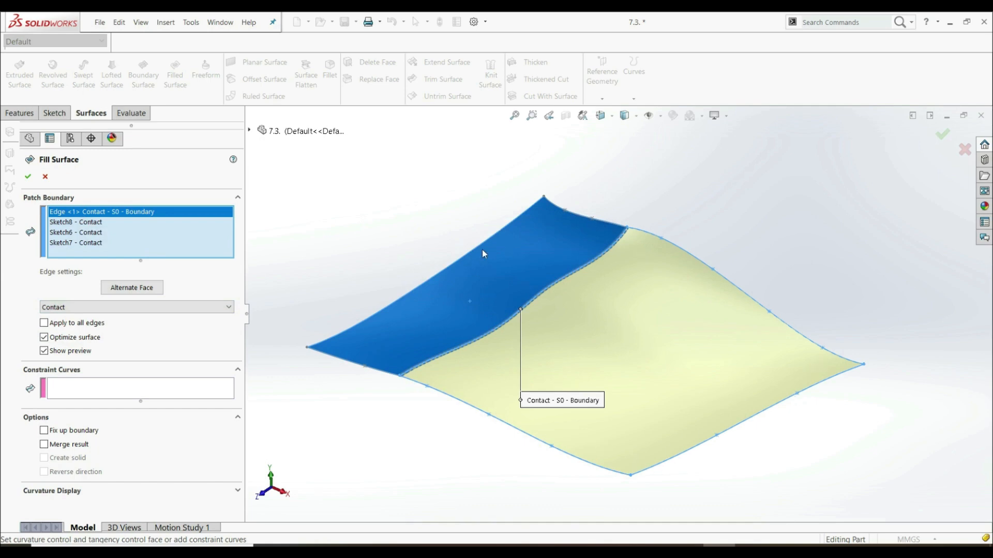
pyautogui.click(178, 306)
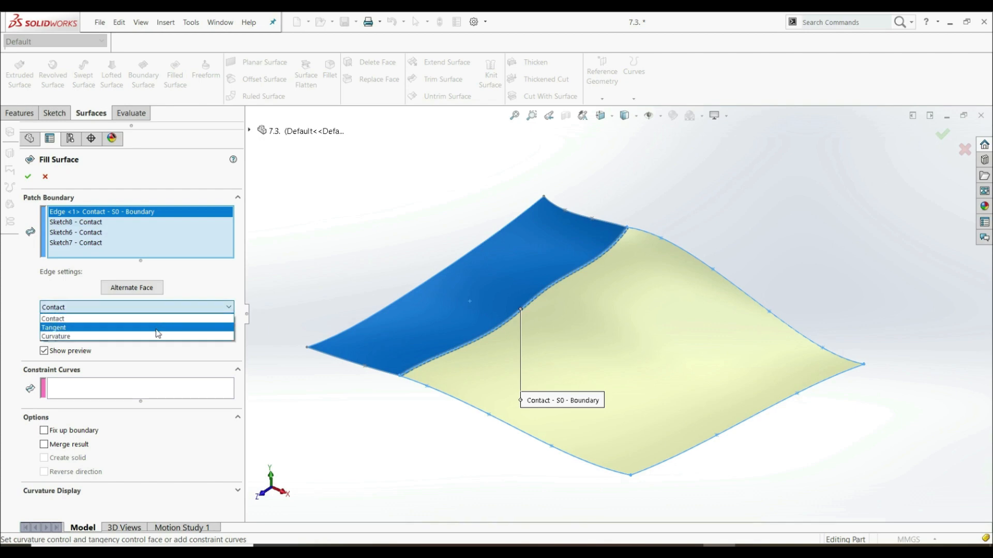
pyautogui.click(152, 337)
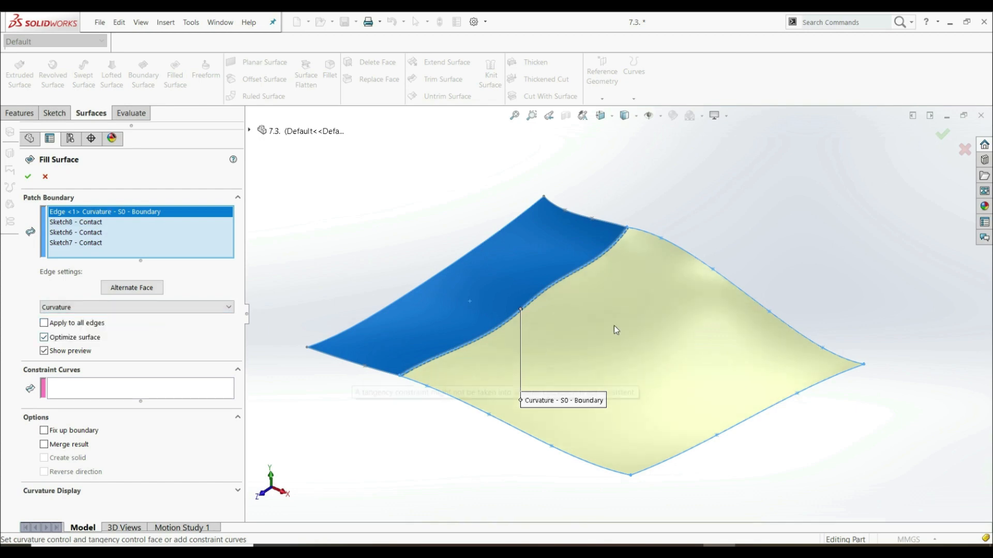
# - Set the shared surface edge back to Contact and create the filled surface
pyautogui.click(195, 306)
pyautogui.click(158, 319)
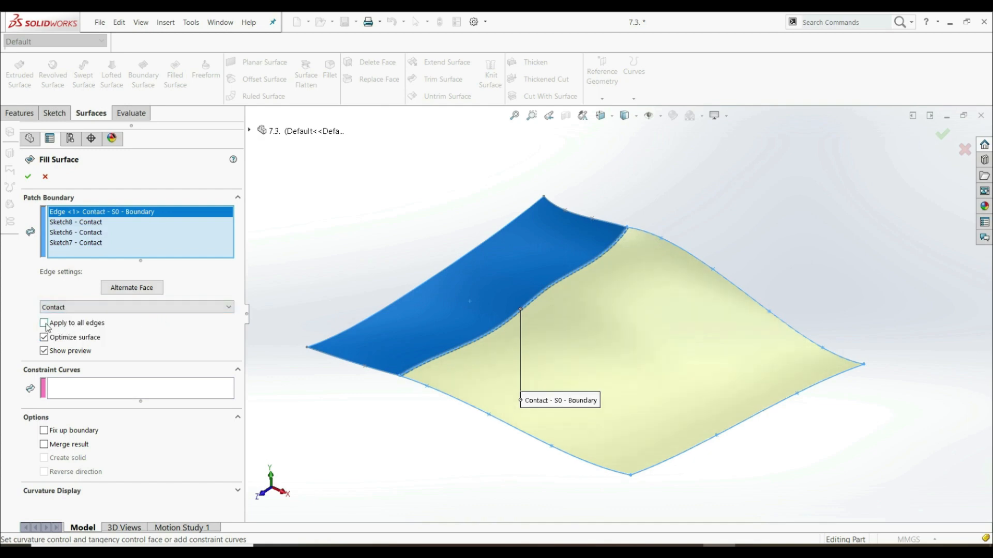
pyautogui.click(28, 176)
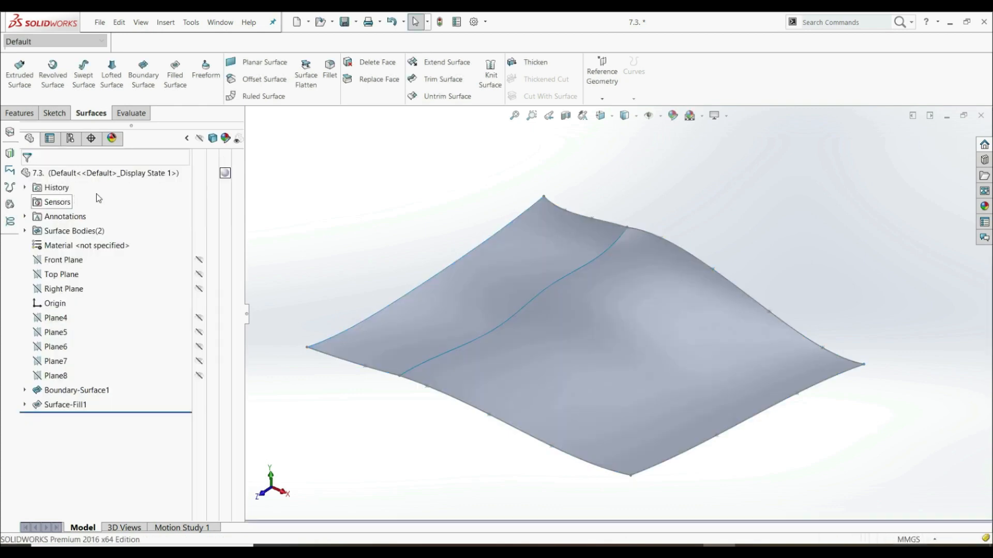
# - Show the Curvature display and examine the curvature colours across the edge shared by the two surfaces
pyautogui.moveTo(450, 308); pyautogui.dragTo(677, 327, button='middle')
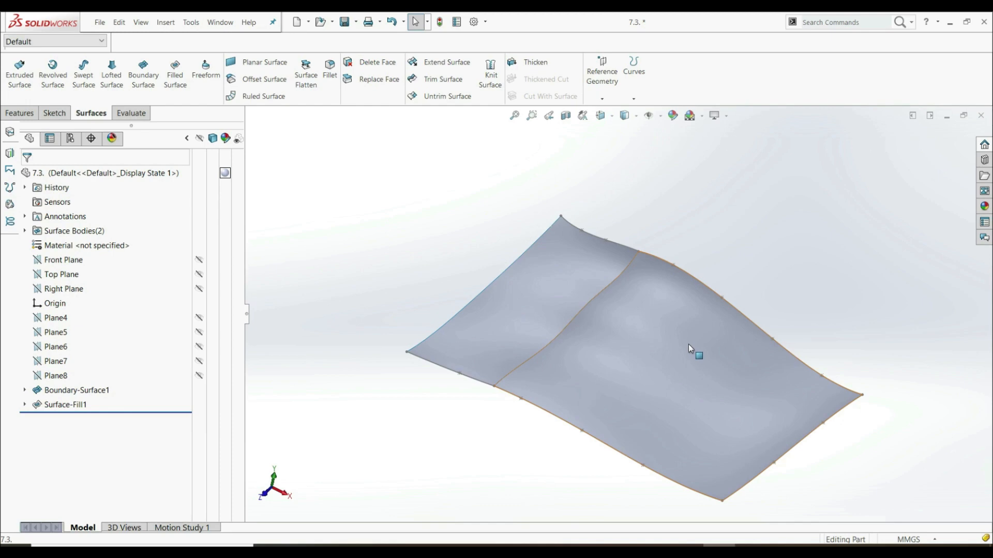
pyautogui.click(132, 114)
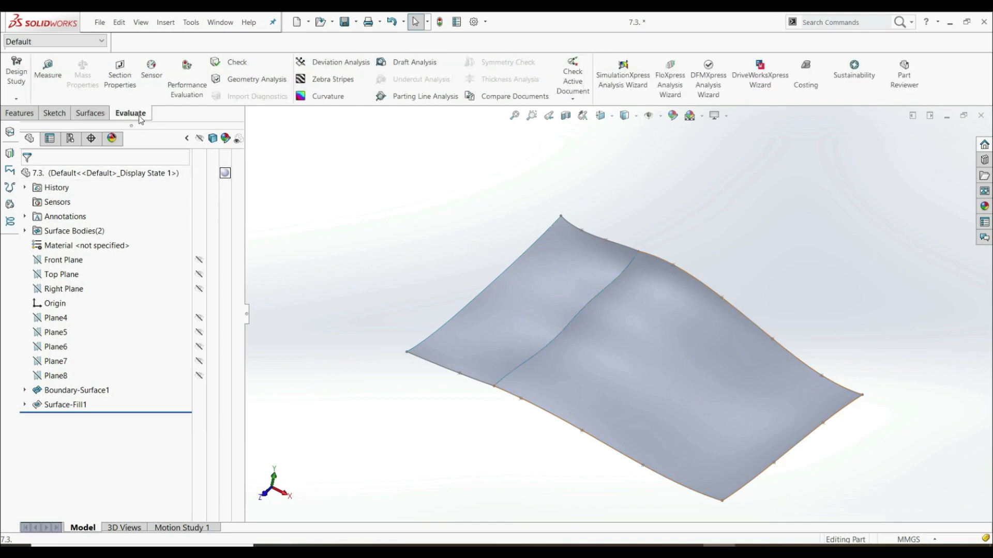
pyautogui.click(323, 97)
pyautogui.moveTo(538, 224); pyautogui.dragTo(510, 343, button='middle')
pyautogui.scroll(-3, 681, 244)
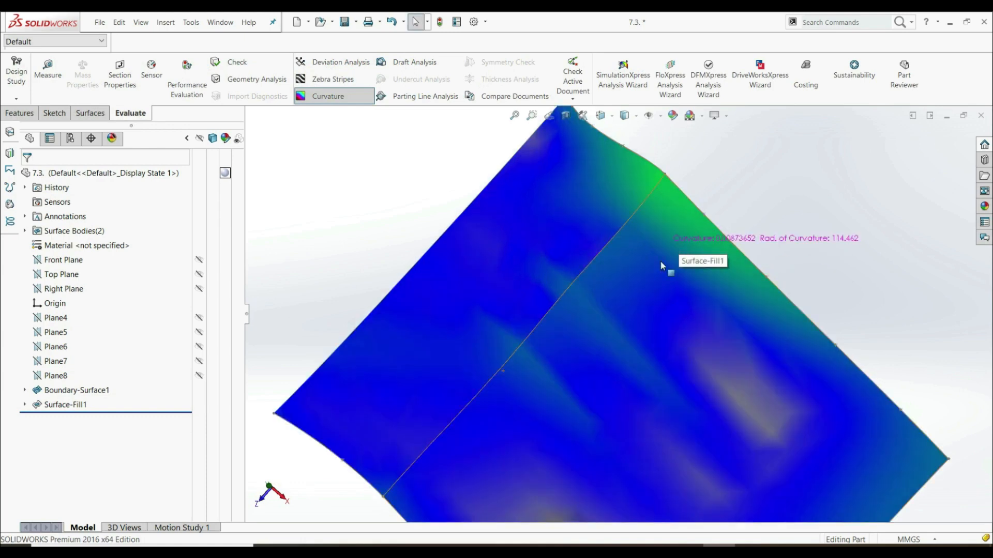
pyautogui.moveTo(587, 306)
pyautogui.mouseDown(button='middle')
pyautogui.moveTo(576, 362)
pyautogui.moveTo(593, 357)
pyautogui.mouseUp(button='middle')
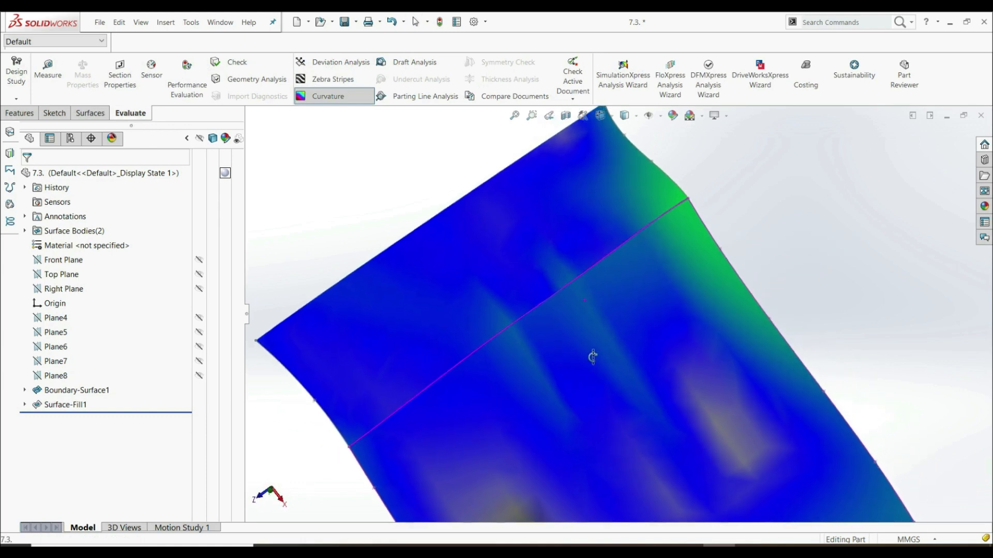
pyautogui.scroll(5, 592, 372)
pyautogui.moveTo(605, 259)
pyautogui.mouseDown(button='middle')
pyautogui.moveTo(548, 224)
pyautogui.moveTo(626, 346)
pyautogui.mouseUp(button='middle')
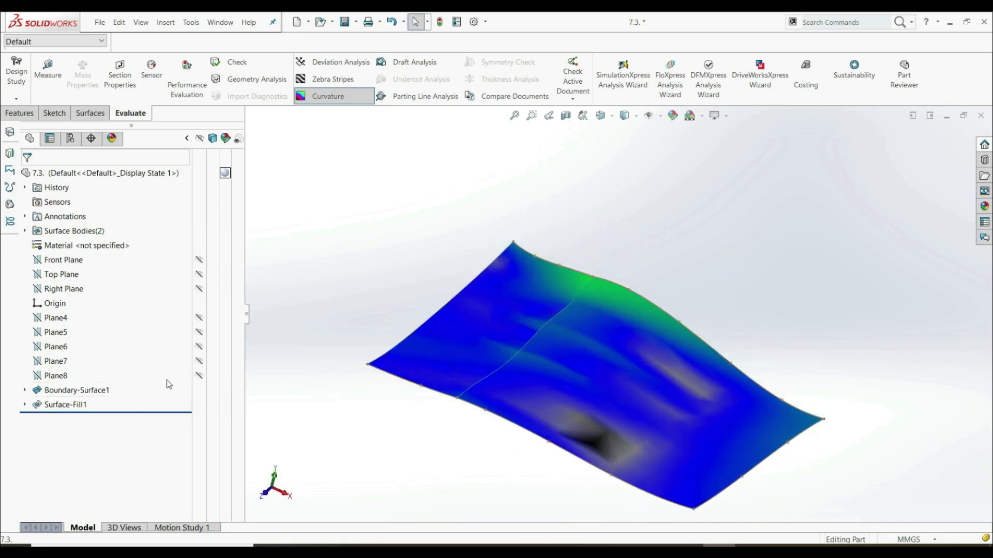
# - Turn off the Curvature display on the surfaces
pyautogui.rightClick(47, 414)
pyautogui.click(308, 221)
pyautogui.click(326, 96)
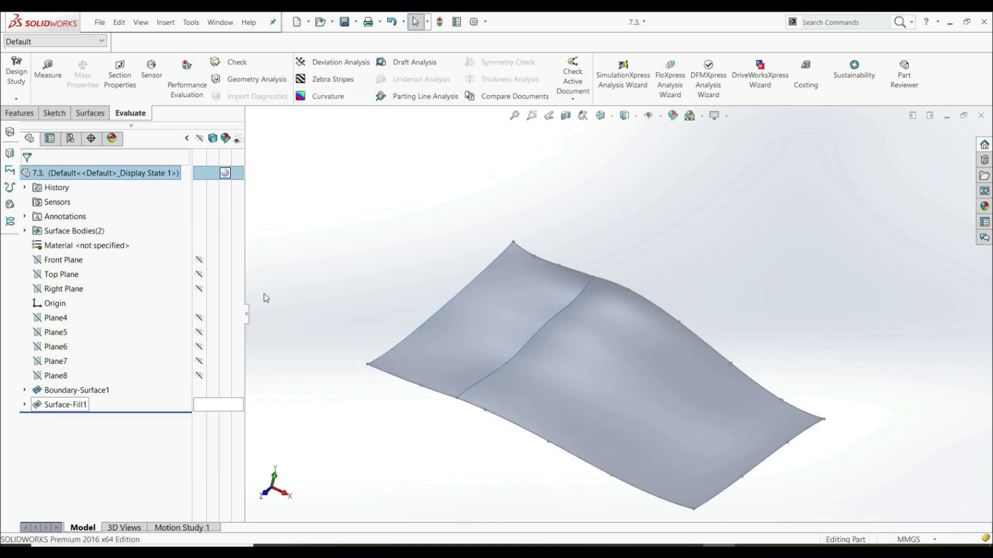
# - Edit the filled surface, turning off Apply to all edges and setting the shared surface edge to Curvature
pyautogui.rightClick(59, 406)
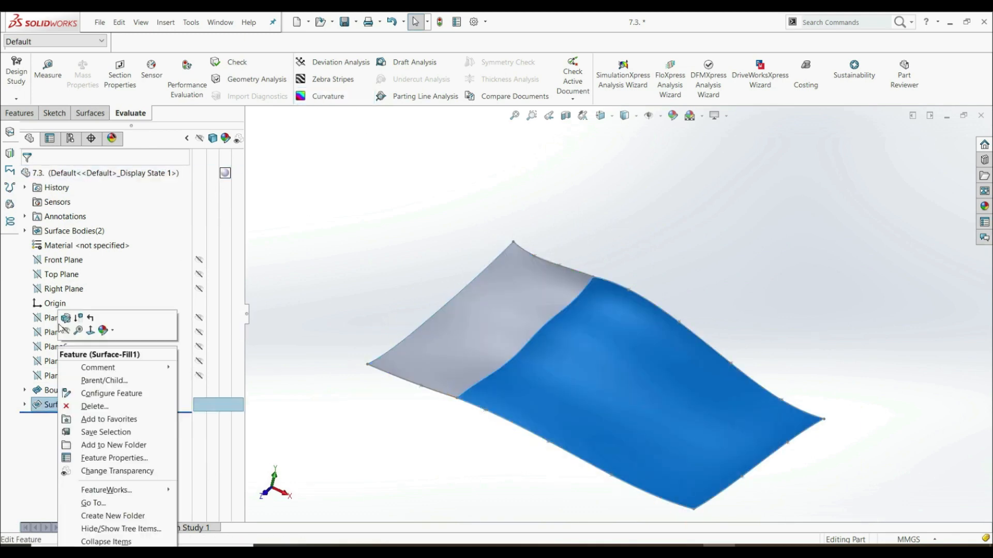
pyautogui.click(66, 317)
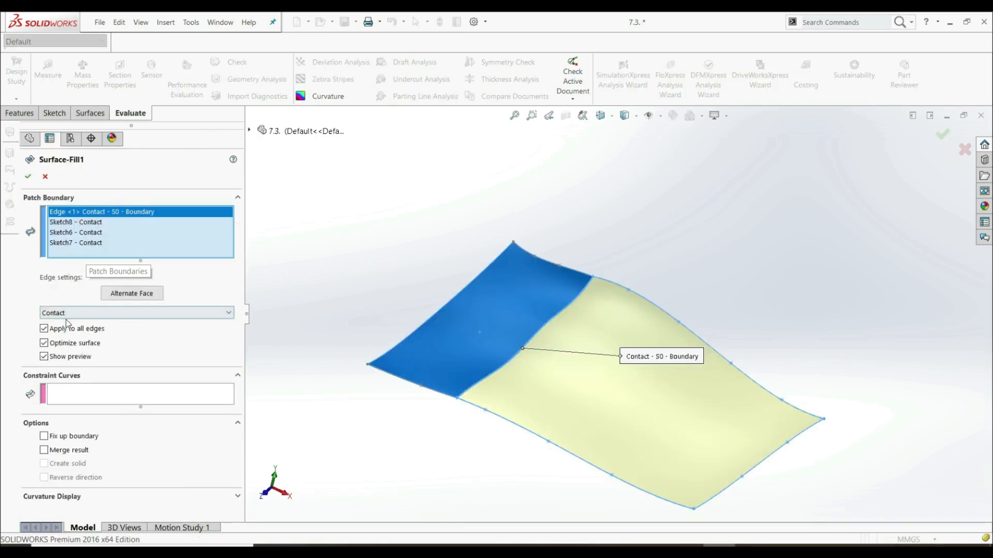
pyautogui.click(45, 330)
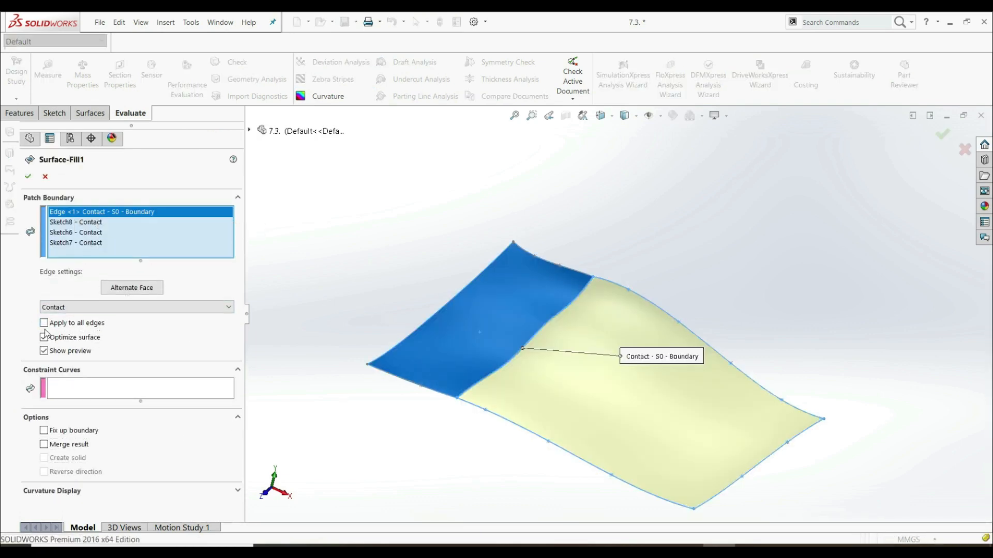
pyautogui.click(98, 308)
pyautogui.click(75, 336)
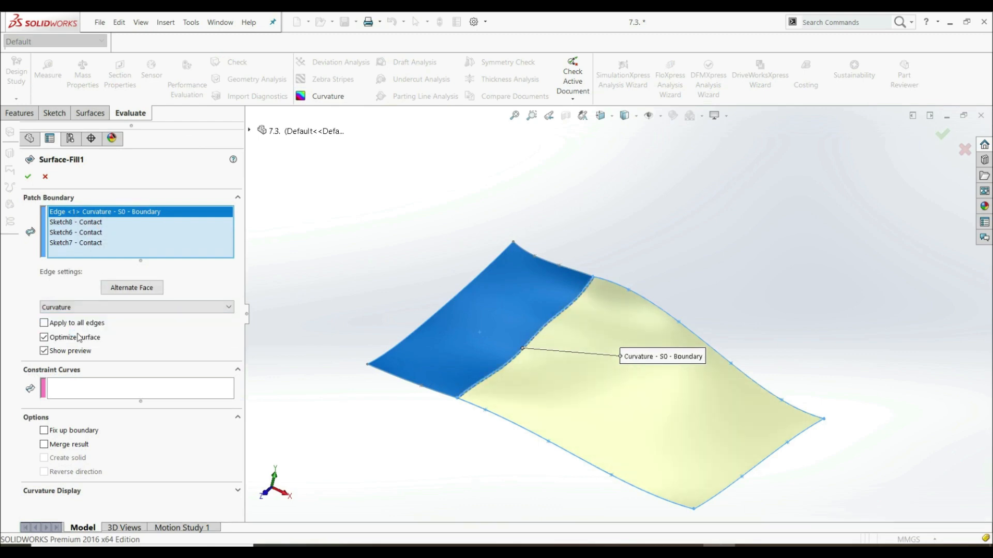
pyautogui.click(59, 223)
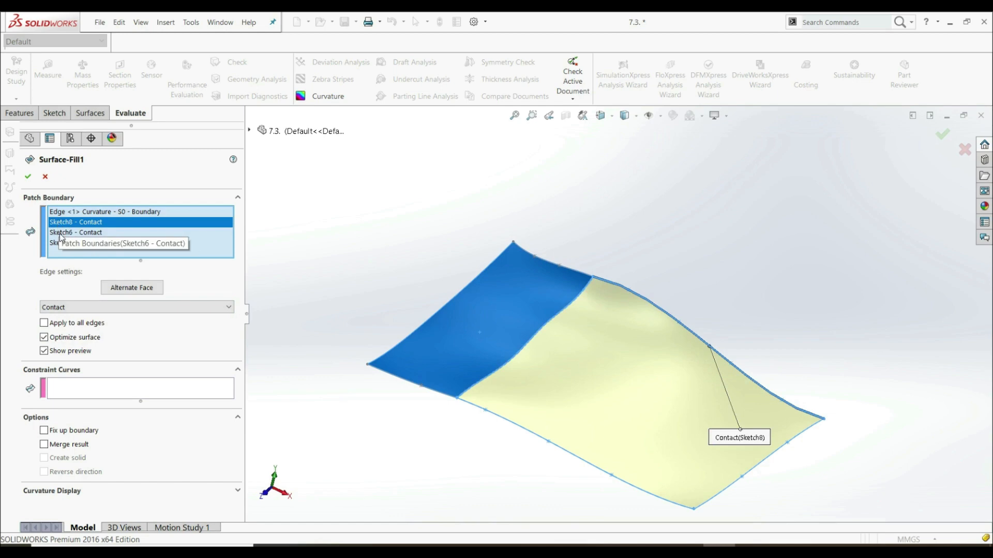
pyautogui.click(61, 234)
pyautogui.click(62, 243)
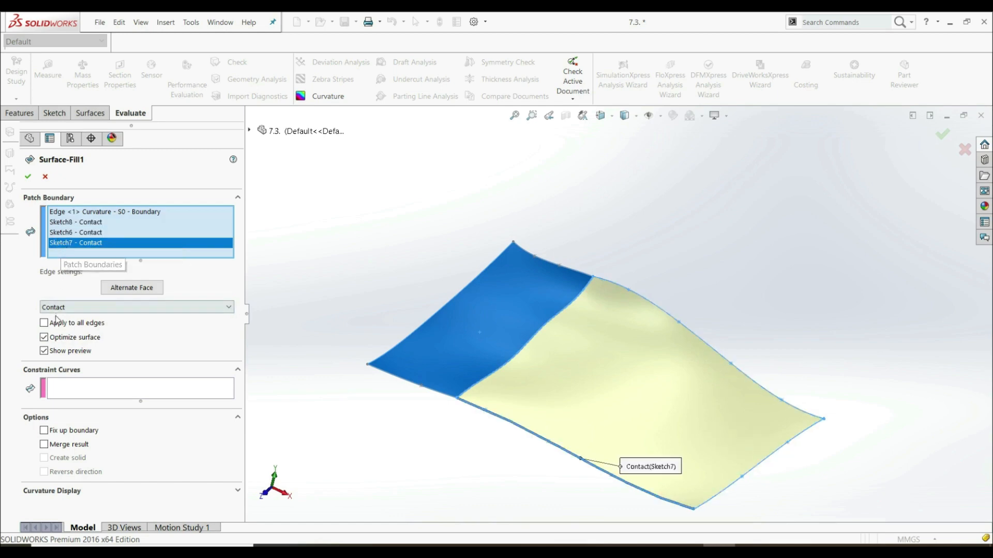
pyautogui.click(28, 177)
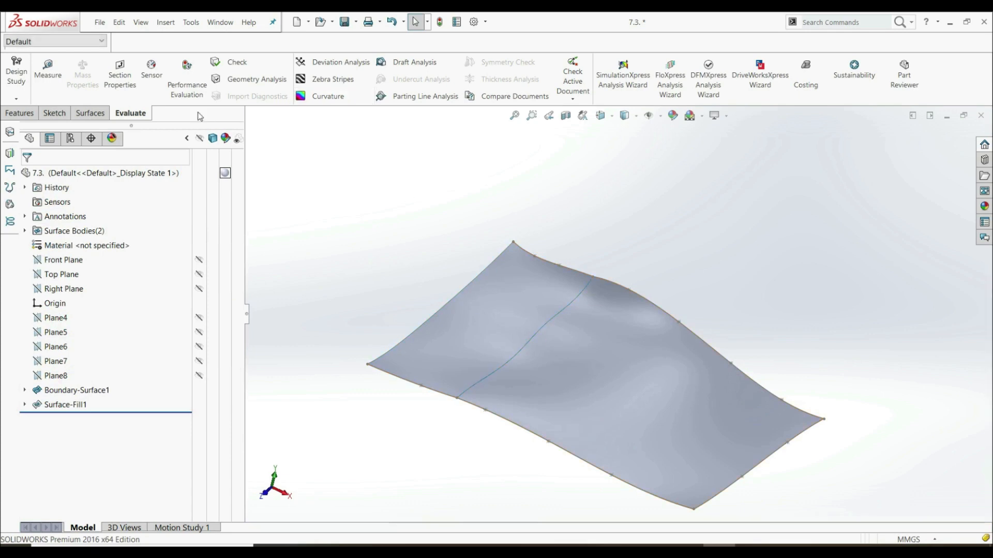
# - Show the Curvature display again and examine the edited fill's curvature transition near the upper end of the shared edge
pyautogui.click(331, 97)
pyautogui.moveTo(528, 227)
pyautogui.mouseDown(button='middle')
pyautogui.moveTo(499, 348)
pyautogui.moveTo(688, 230)
pyautogui.mouseUp(button='middle')
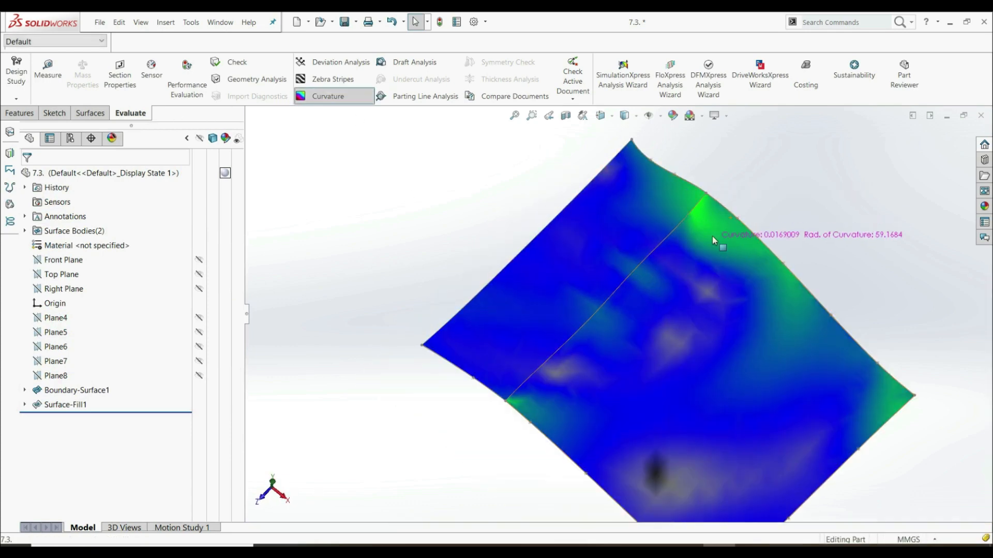
pyautogui.scroll(-2, 713, 239)
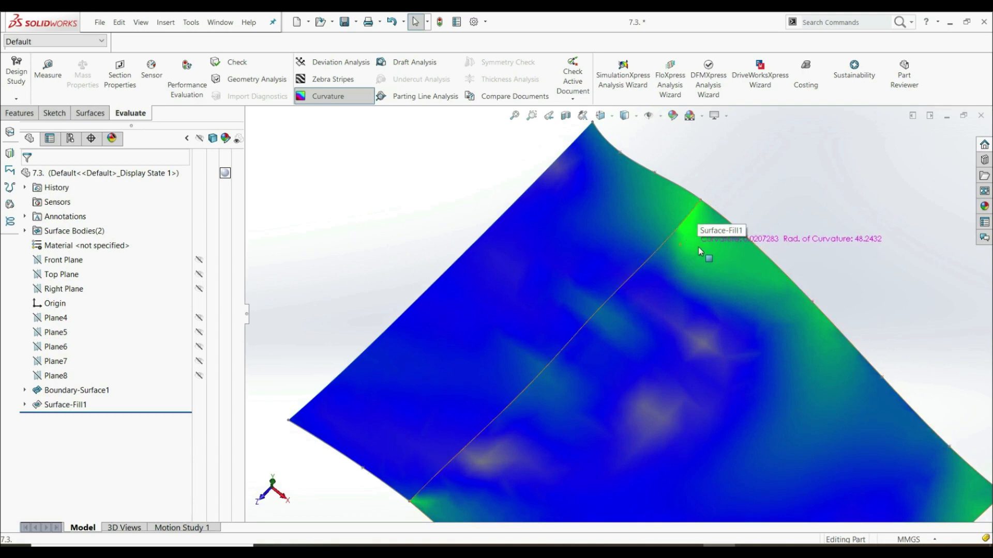
# - Examine the curvature colours at the lower end of the shared edge and along the boundary surface's two side edges
pyautogui.scroll(2, 541, 393)
pyautogui.scroll(-3, 520, 417)
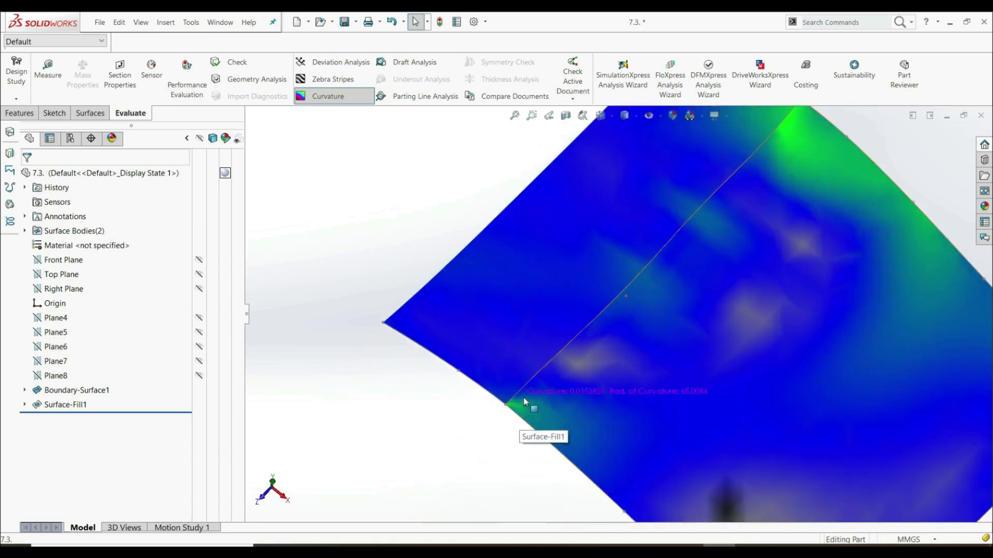
pyautogui.moveTo(532, 414); pyautogui.dragTo(583, 435, button='middle')
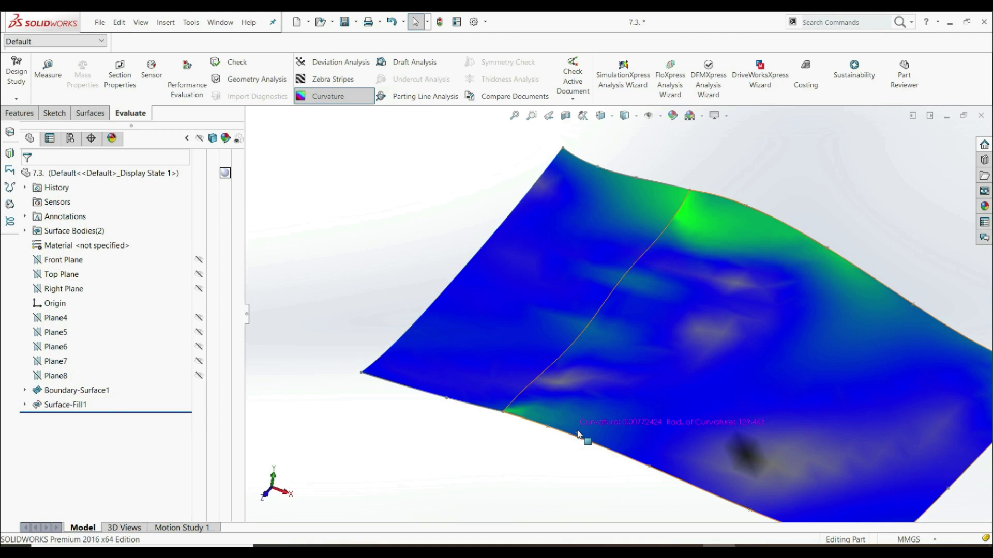
pyautogui.click(484, 409)
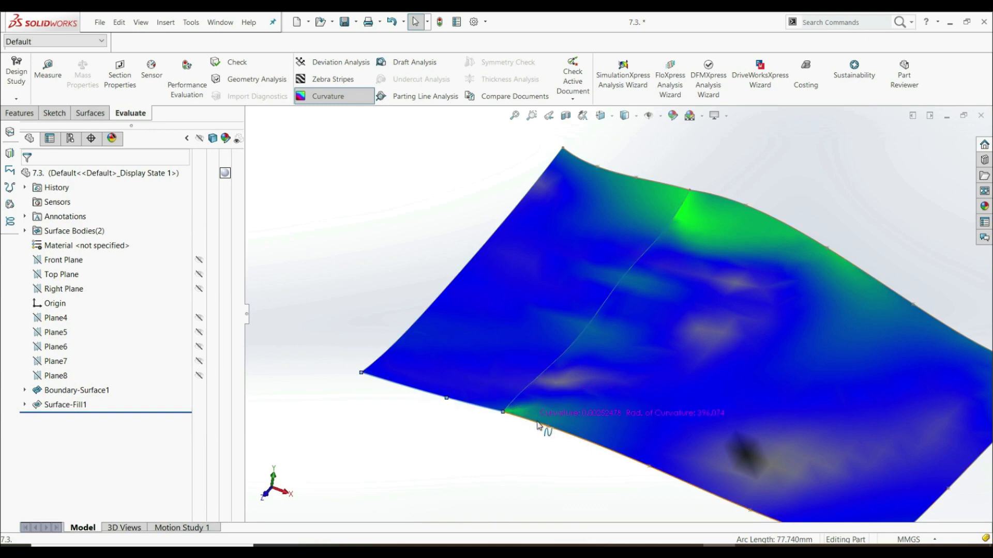
pyautogui.click(507, 440)
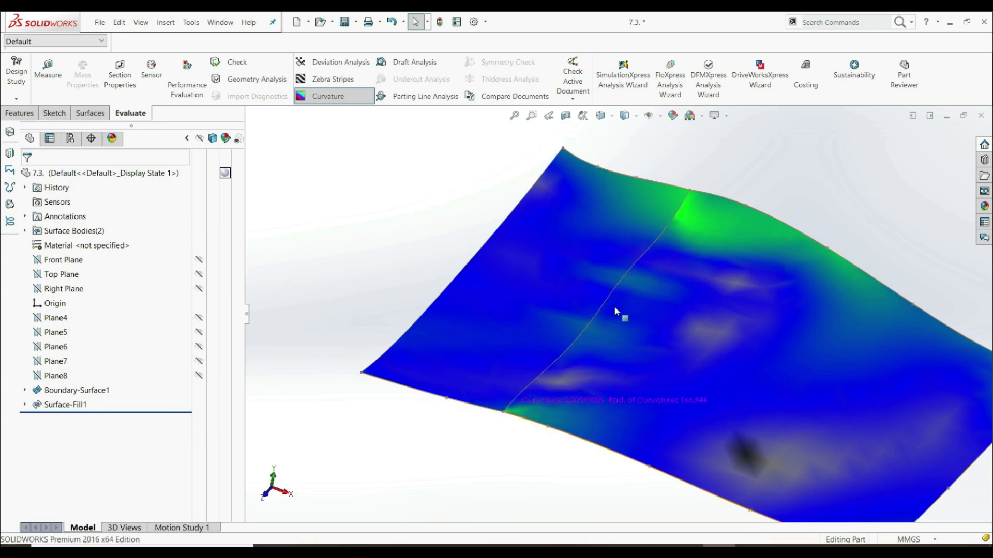
pyautogui.click(654, 182)
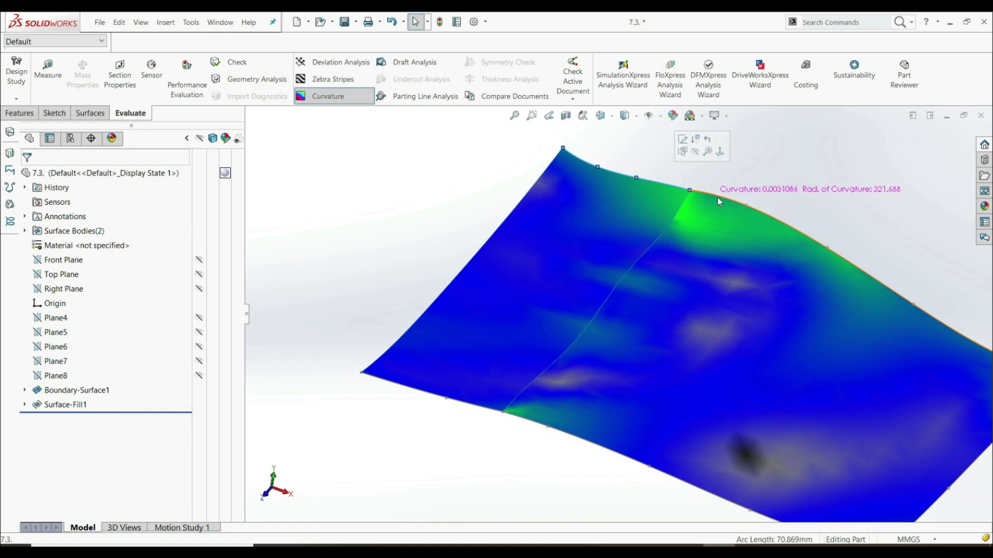
pyautogui.click(709, 177)
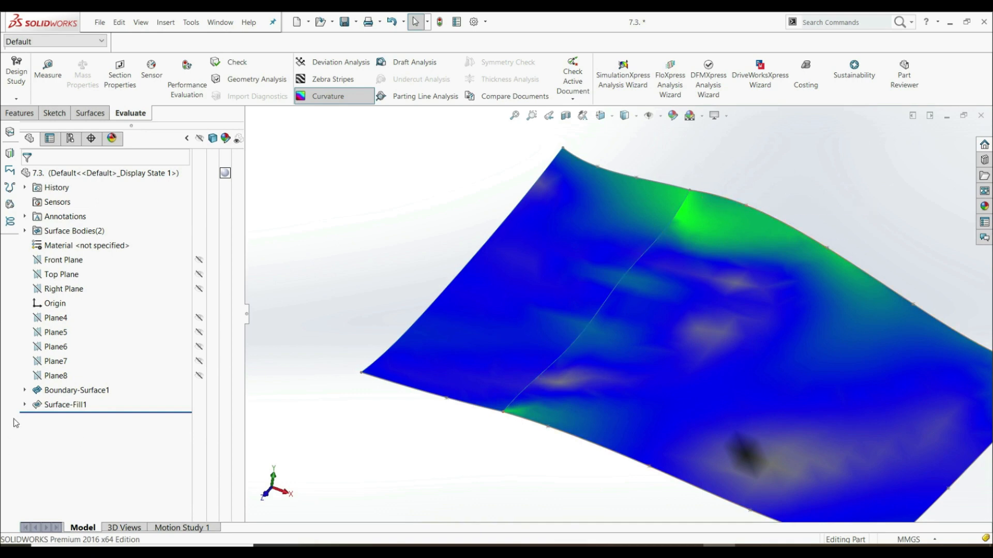
# - Turn off the Curvature display and hide both the boundary surface and the filled surface
pyautogui.click(327, 97)
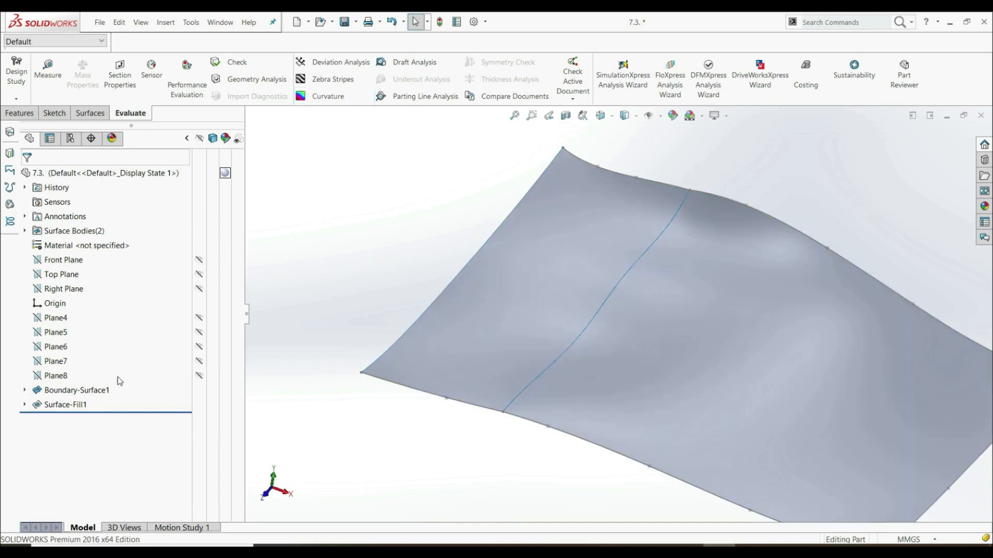
pyautogui.click(24, 390)
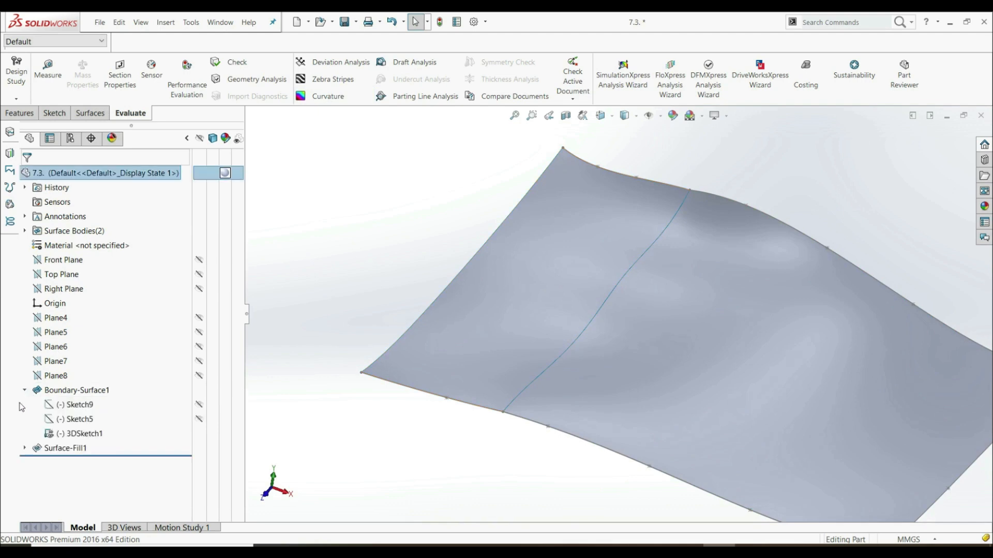
pyautogui.click(24, 448)
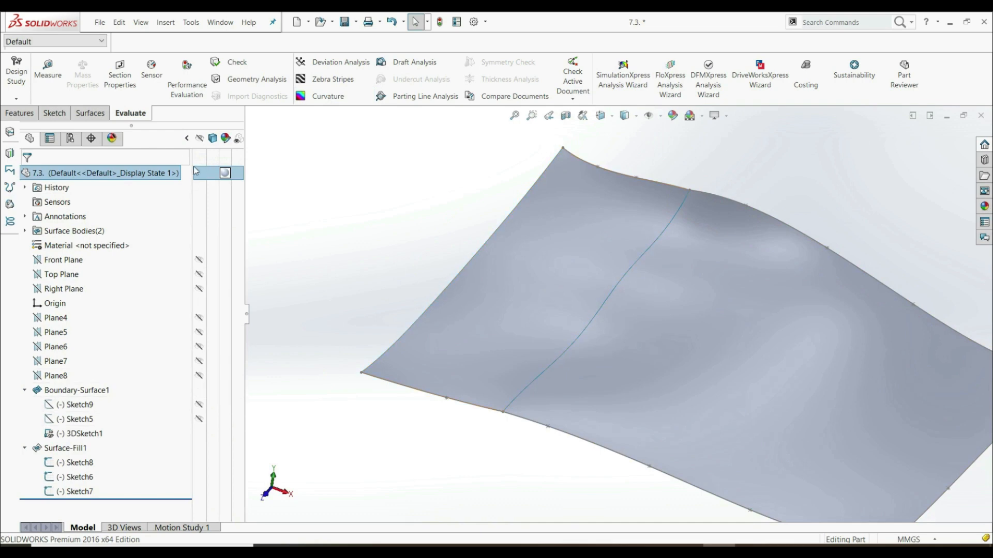
pyautogui.rightClick(61, 392)
pyautogui.click(67, 330)
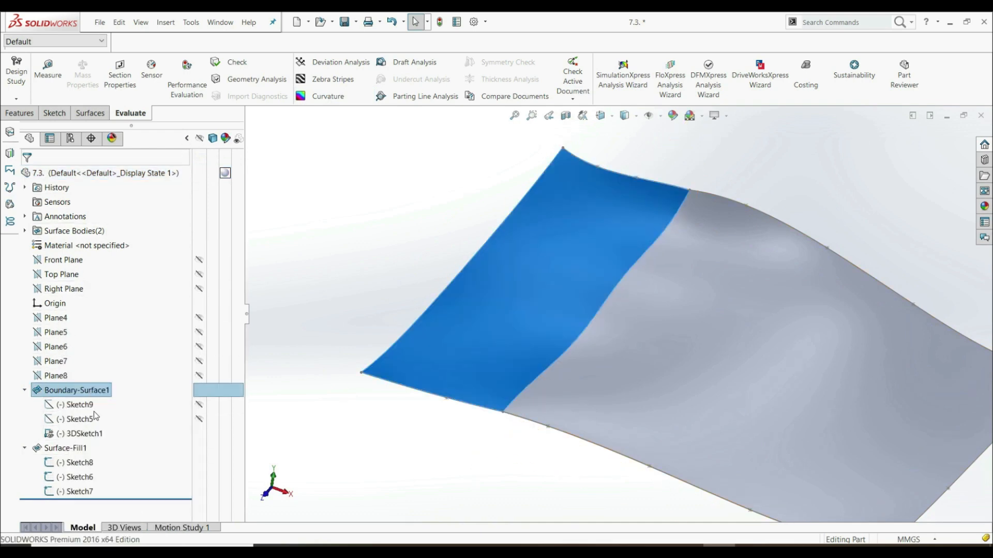
pyautogui.rightClick(66, 449)
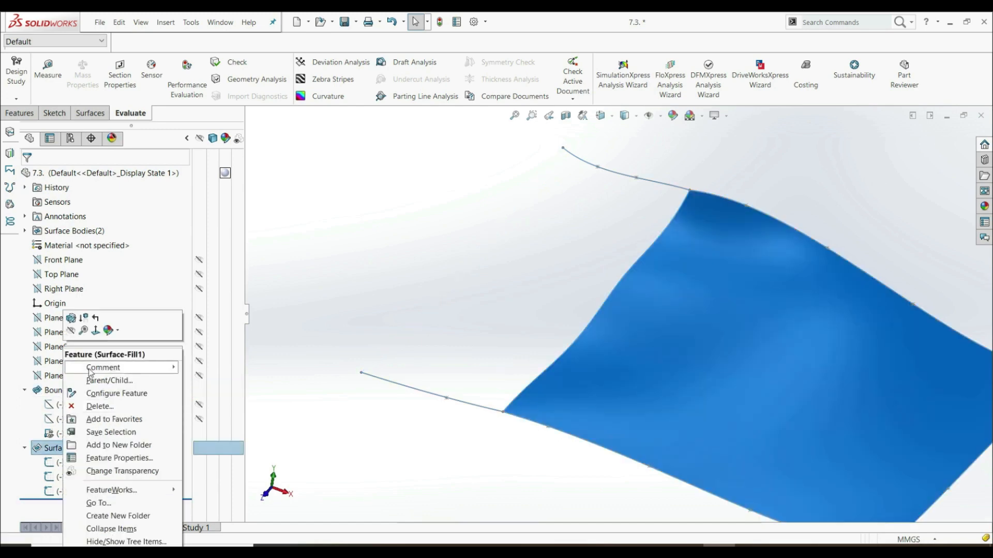
pyautogui.click(75, 333)
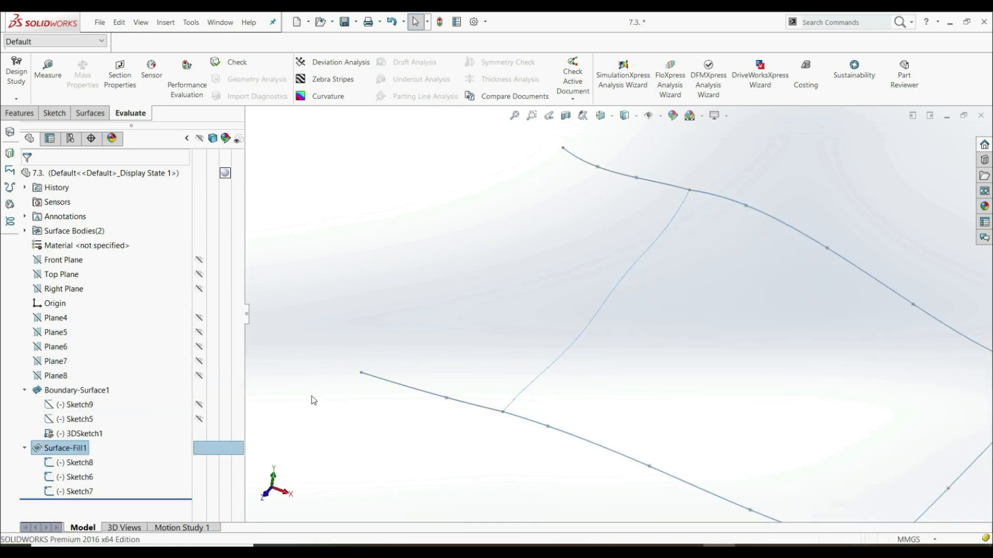
pyautogui.click(314, 400)
# - Show the boundary surface's two profile sketches, Sketch5 and Sketch9
pyautogui.click(199, 420)
pyautogui.click(199, 405)
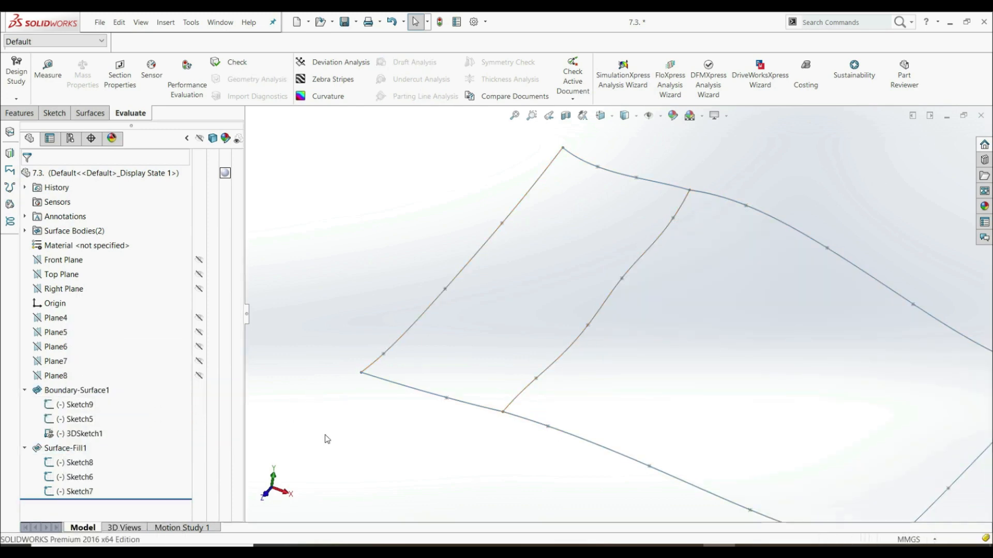
pyautogui.scroll(1, 612, 374)
pyautogui.scroll(2, 621, 377)
pyautogui.scroll(-2, 656, 309)
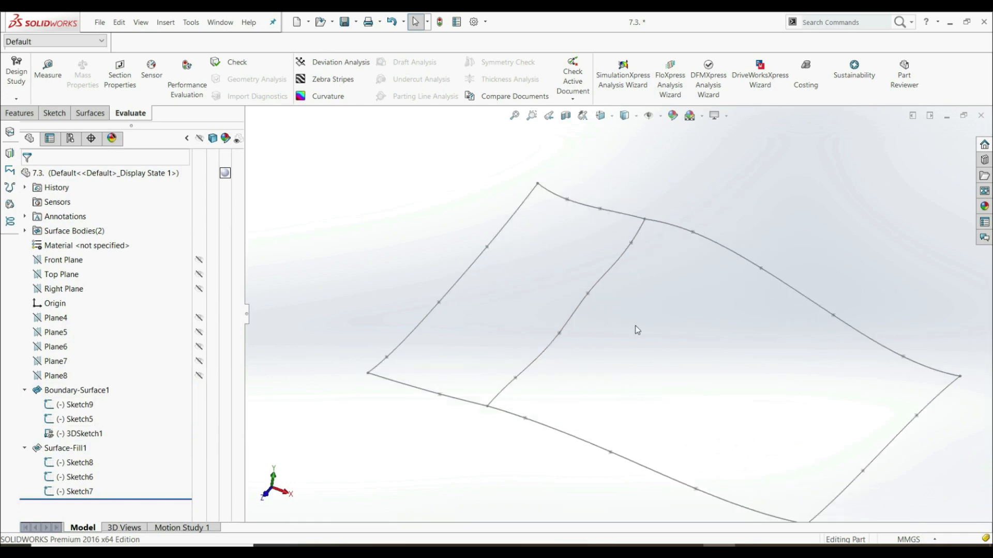
# - Edit 3DSketch1 and add an Equal Curvature relation between its lower spline and the adjoining Sketch7 spline
pyautogui.rightClick(71, 439)
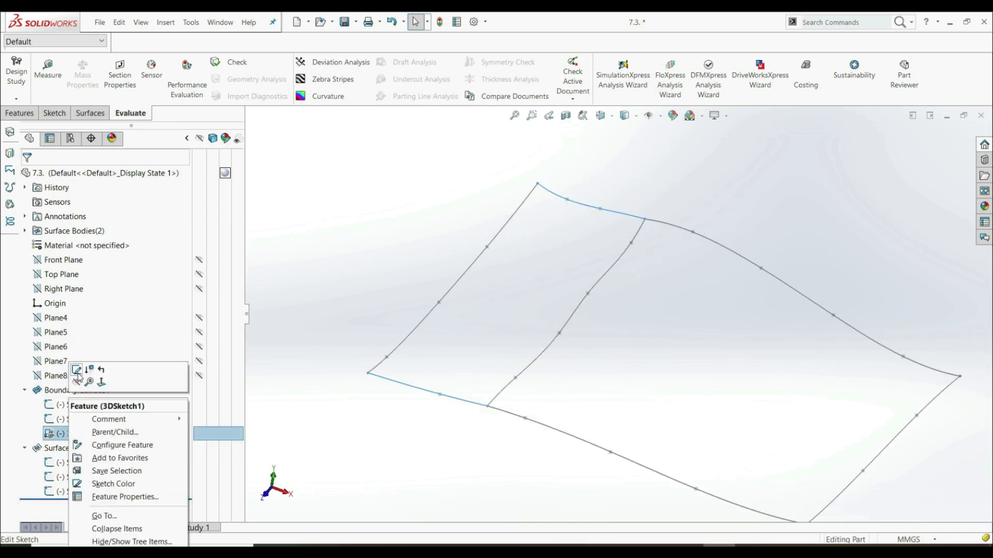
pyautogui.click(80, 368)
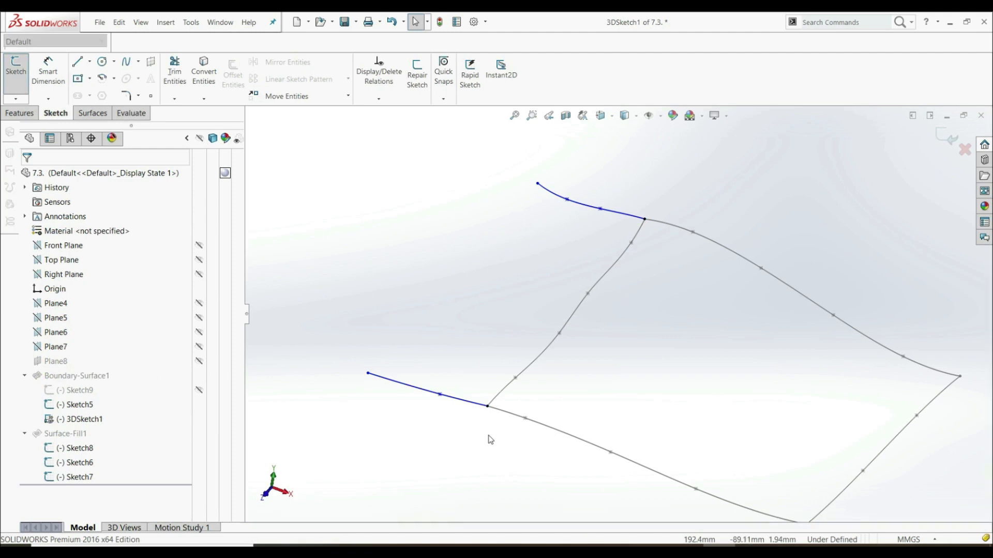
pyautogui.click(489, 415)
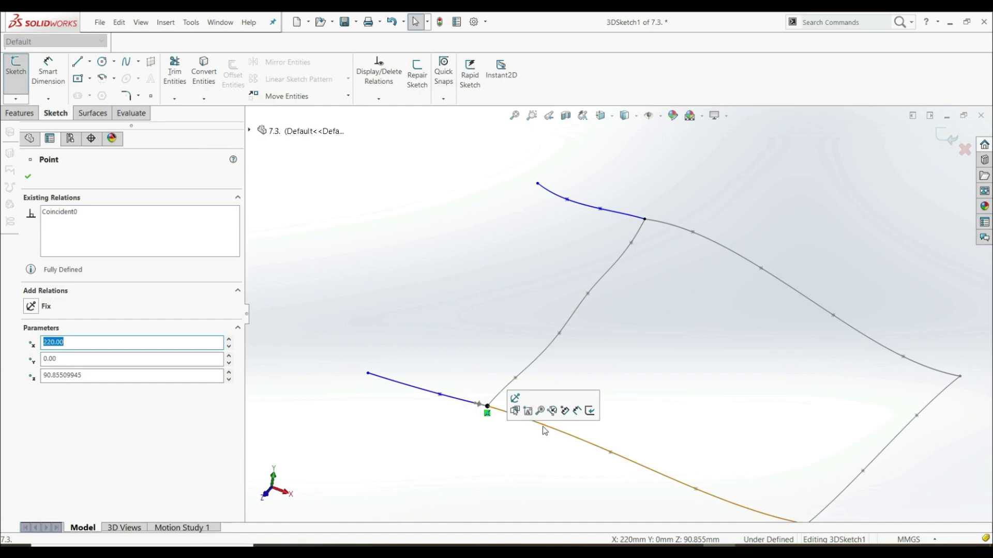
pyautogui.click(495, 459)
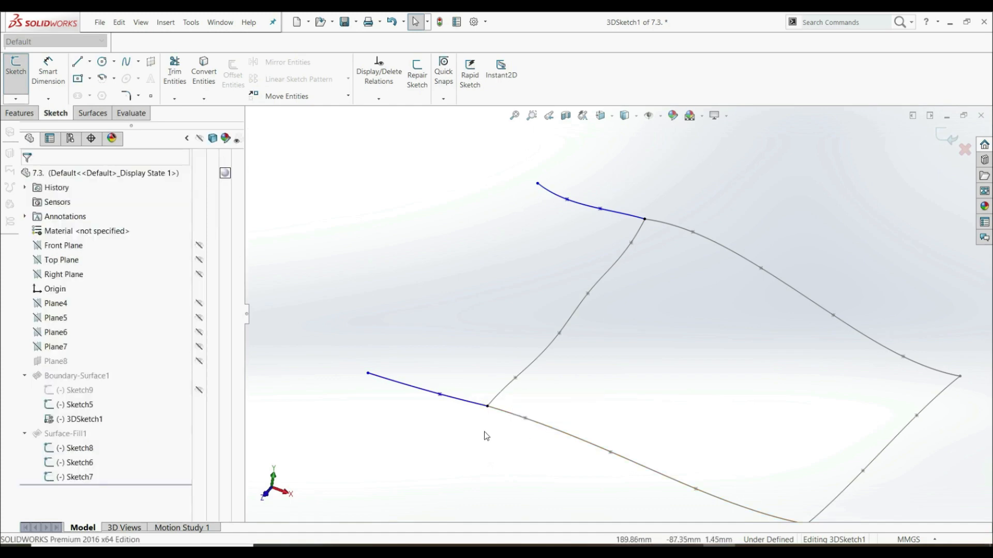
pyautogui.click(470, 406)
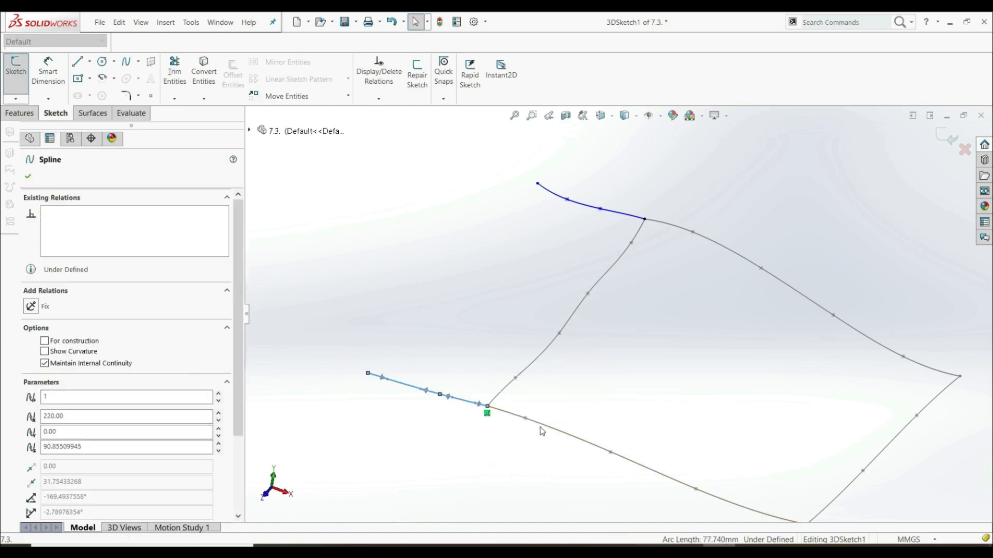
pyautogui.keyDown('ctrl'); pyautogui.click(543, 431); pyautogui.keyUp('ctrl')
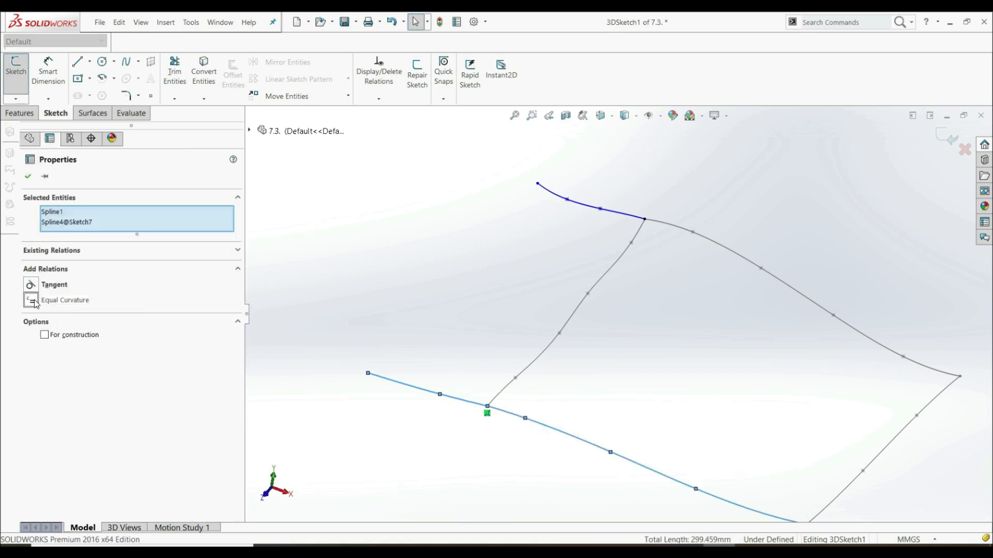
pyautogui.click(28, 177)
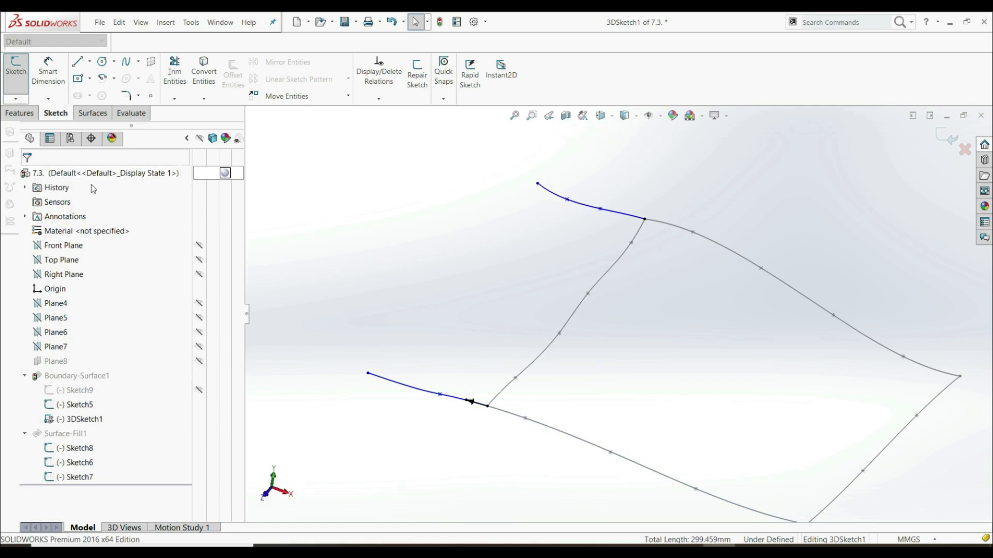
# - Add an Equal Curvature relation between the upper spline of the 3D sketch and the adjoining Sketch8 spline
pyautogui.scroll(-3, 641, 241)
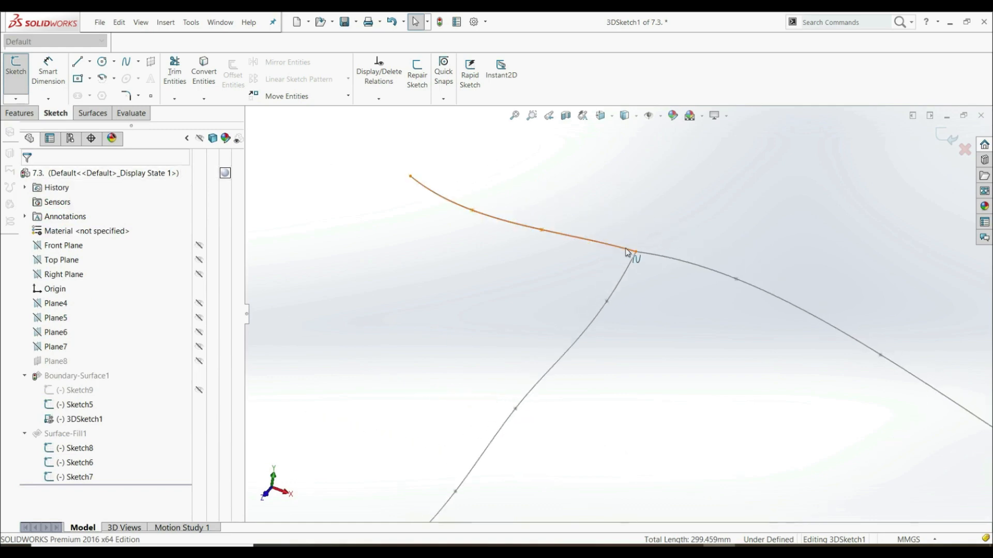
pyautogui.click(637, 252)
pyautogui.click(690, 306)
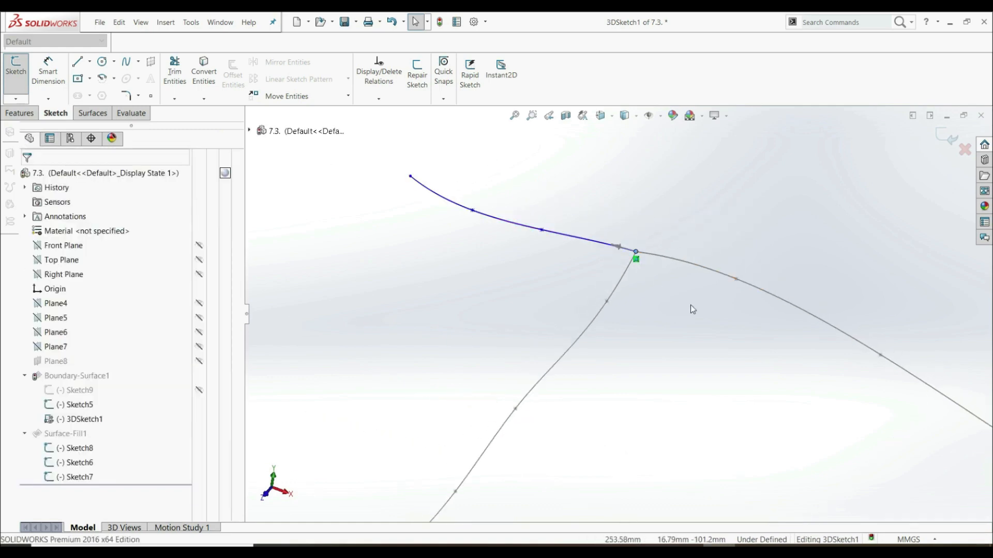
pyautogui.click(606, 246)
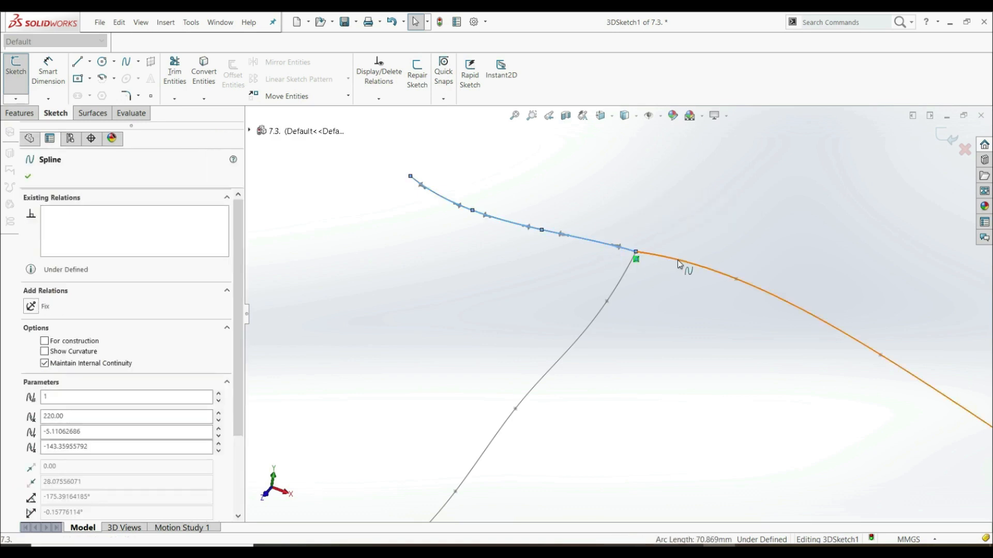
pyautogui.keyDown('ctrl'); pyautogui.click(677, 260); pyautogui.keyUp('ctrl')
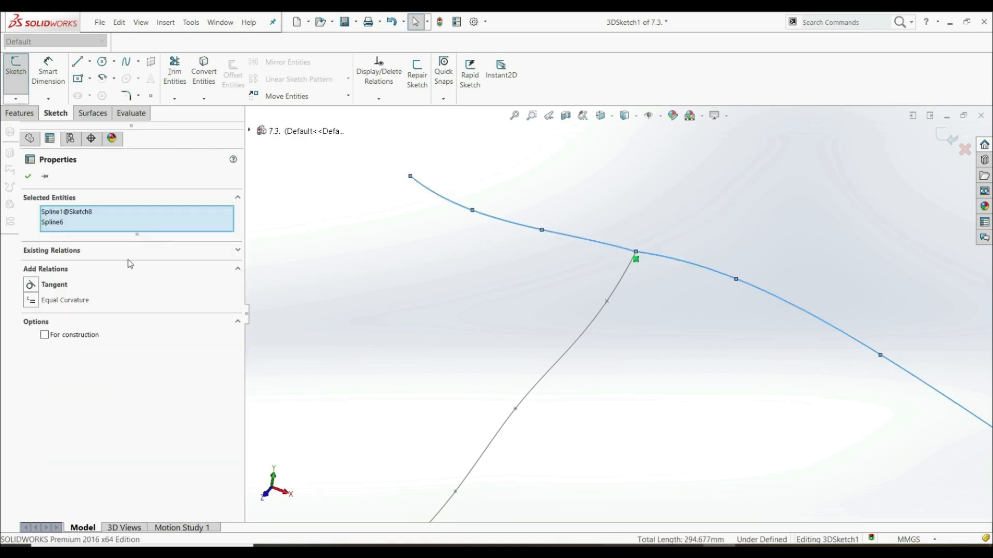
pyautogui.click(31, 300)
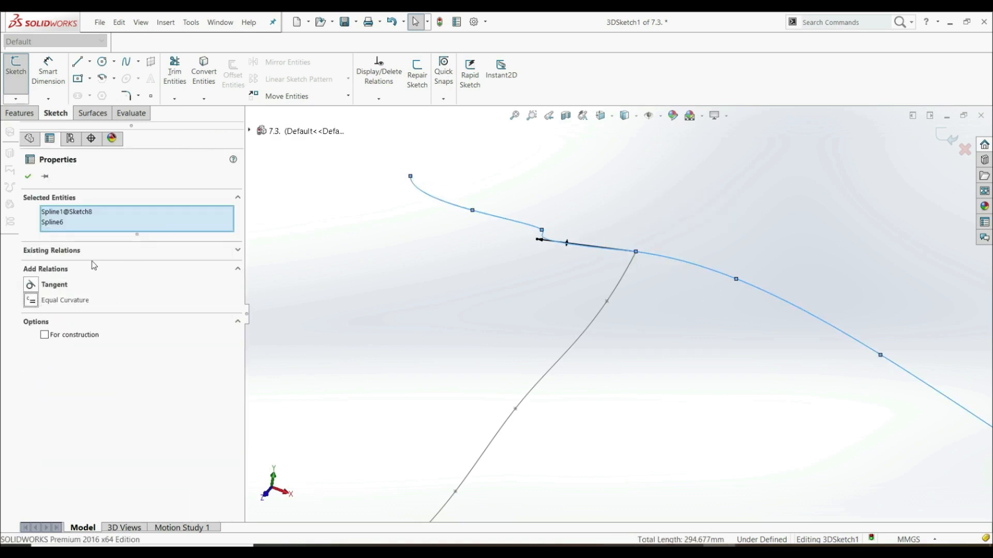
pyautogui.click(28, 177)
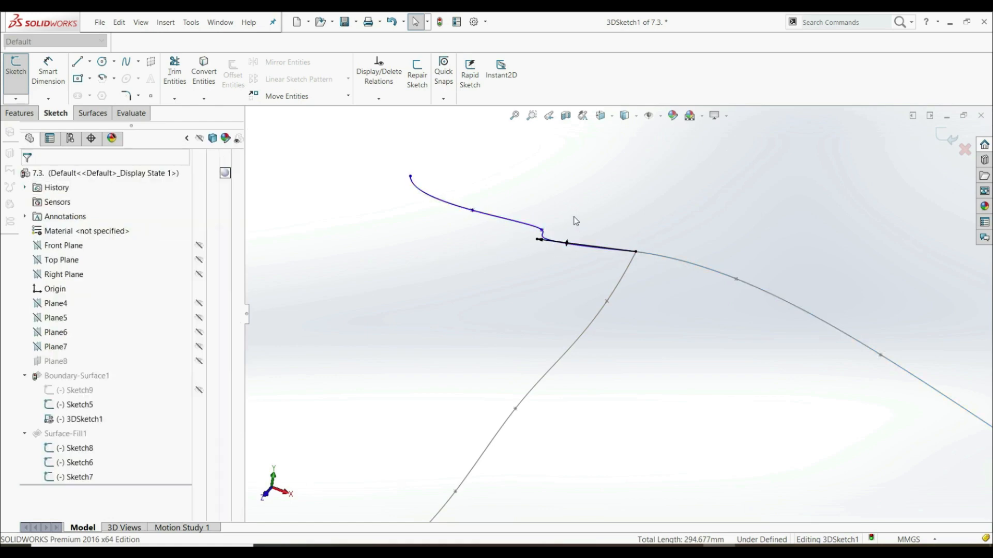
# - Reshape the upper 3D spline by moving its two inner points to about X 168, Y -4.7, Z -141.2 and X 181.8, Y -0.1, Z -143.3 mm
pyautogui.moveTo(538, 280)
pyautogui.mouseDown(button='middle')
pyautogui.moveTo(525, 335)
pyautogui.moveTo(598, 224)
pyautogui.moveTo(620, 342)
pyautogui.moveTo(596, 371)
pyautogui.moveTo(508, 427)
pyautogui.mouseUp(button='middle')
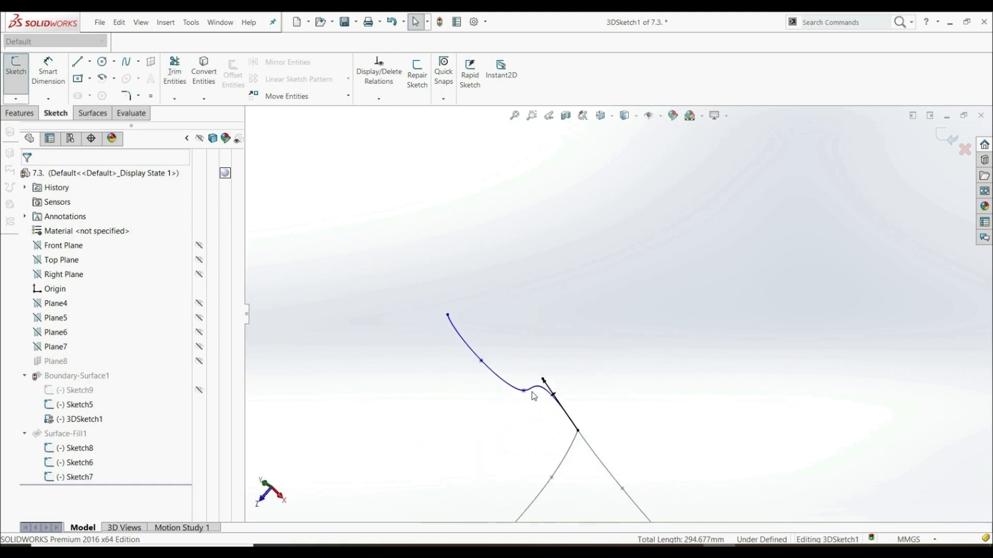
pyautogui.click(480, 346)
pyautogui.moveTo(483, 346); pyautogui.dragTo(482, 343)
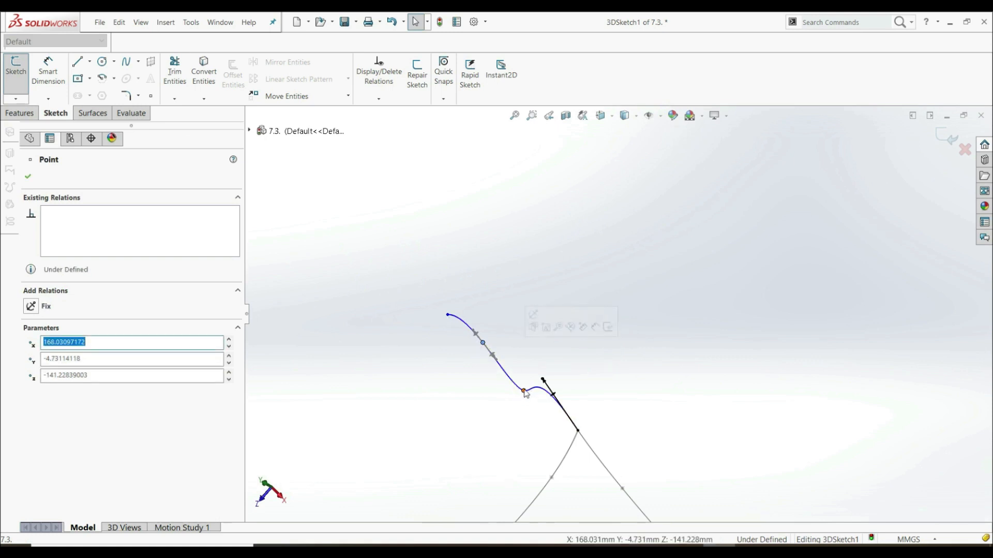
pyautogui.moveTo(522, 392); pyautogui.dragTo(506, 363)
pyautogui.moveTo(487, 421)
pyautogui.mouseDown(button='middle')
pyautogui.moveTo(525, 412)
pyautogui.moveTo(516, 362)
pyautogui.moveTo(544, 260)
pyautogui.moveTo(563, 285)
pyautogui.mouseUp(button='middle')
pyautogui.scroll(-3, 574, 370)
pyautogui.moveTo(610, 341); pyautogui.dragTo(632, 324, button='middle')
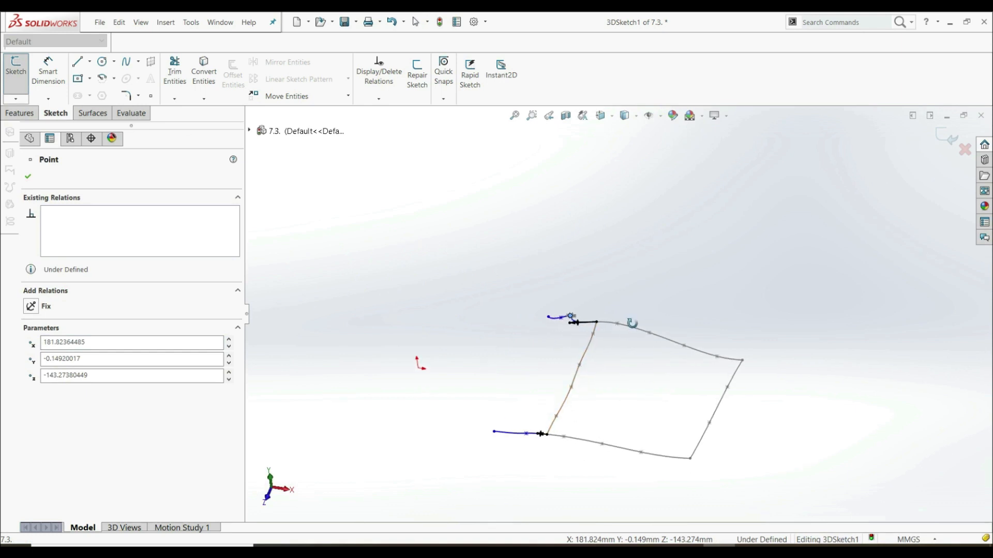
# - Finish editing the 3D sketch and rebuild the model
pyautogui.click(26, 179)
pyautogui.click(17, 99)
pyautogui.click(50, 109)
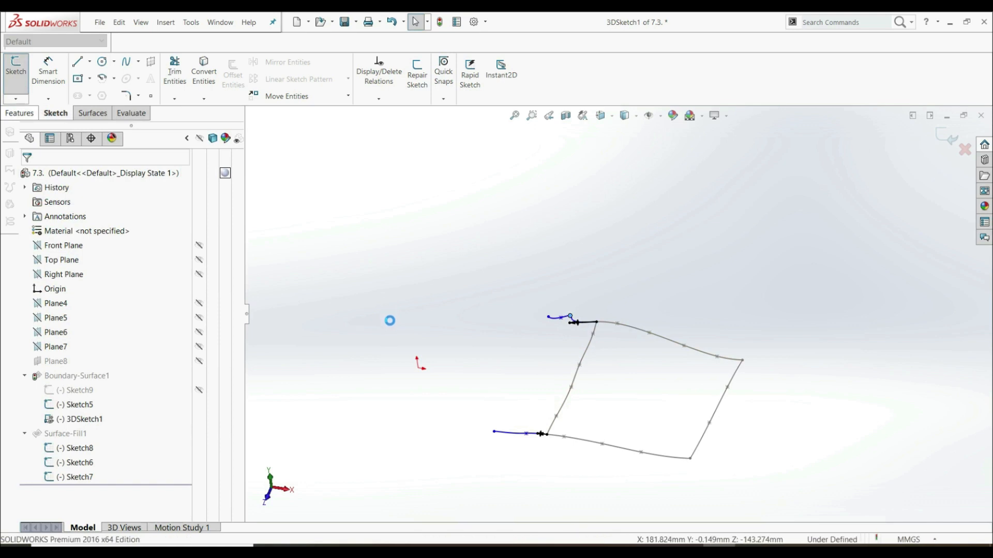
pyautogui.moveTo(458, 394); pyautogui.dragTo(432, 359, button='middle')
# - Show the boundary surface and the filled surface again
pyautogui.click(67, 391)
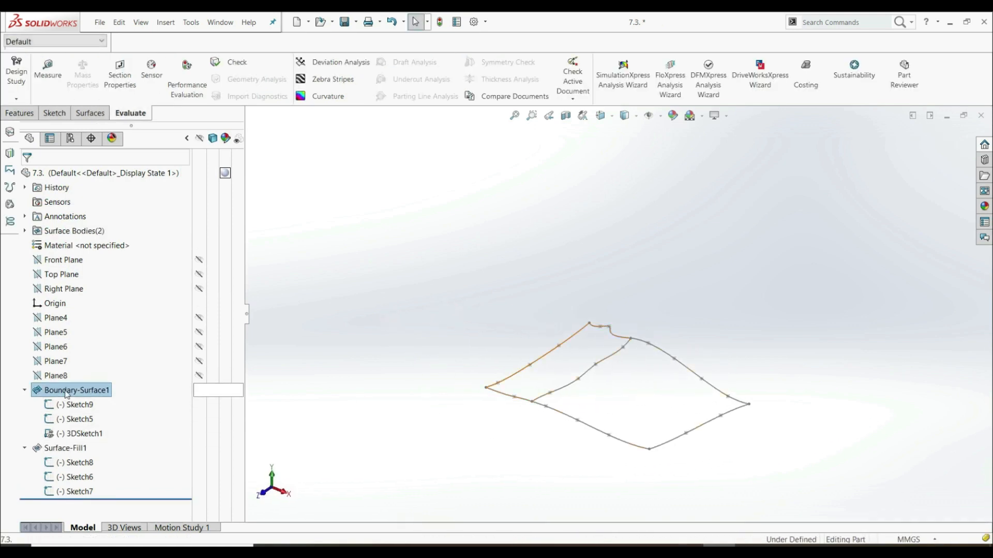
pyautogui.rightClick(69, 392)
pyautogui.click(75, 337)
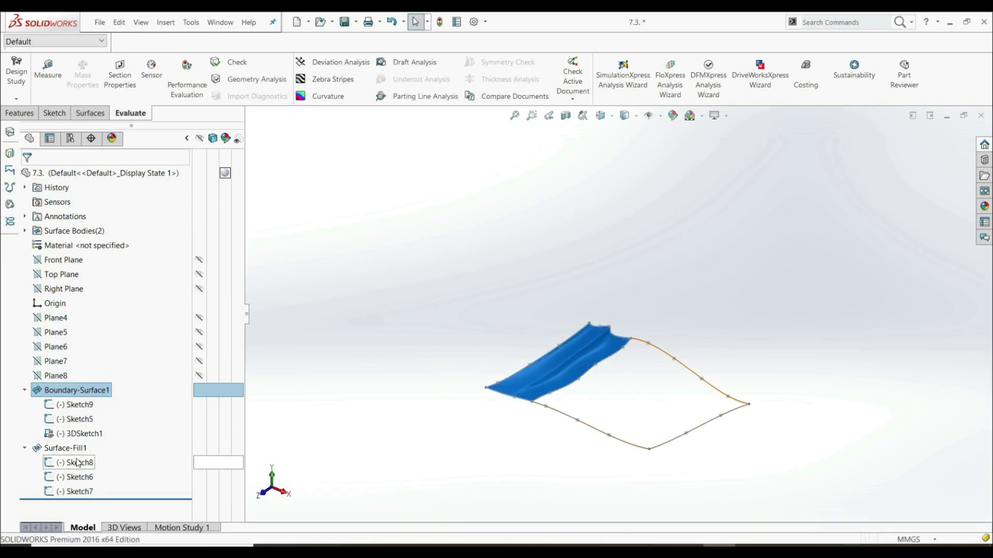
pyautogui.click(62, 448)
pyautogui.rightClick(67, 447)
pyautogui.click(75, 331)
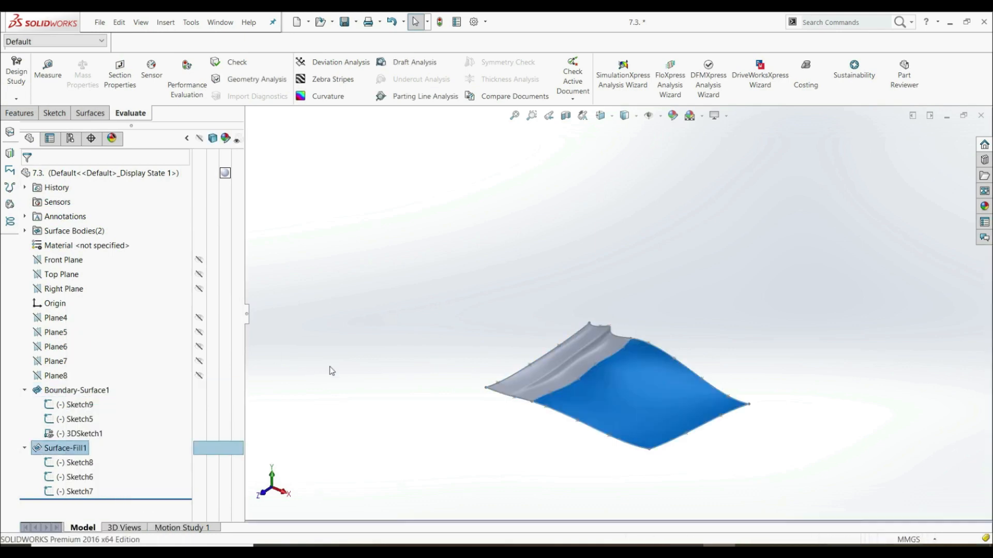
pyautogui.press('Escape')
pyautogui.moveTo(612, 400); pyautogui.dragTo(615, 433, button='middle')
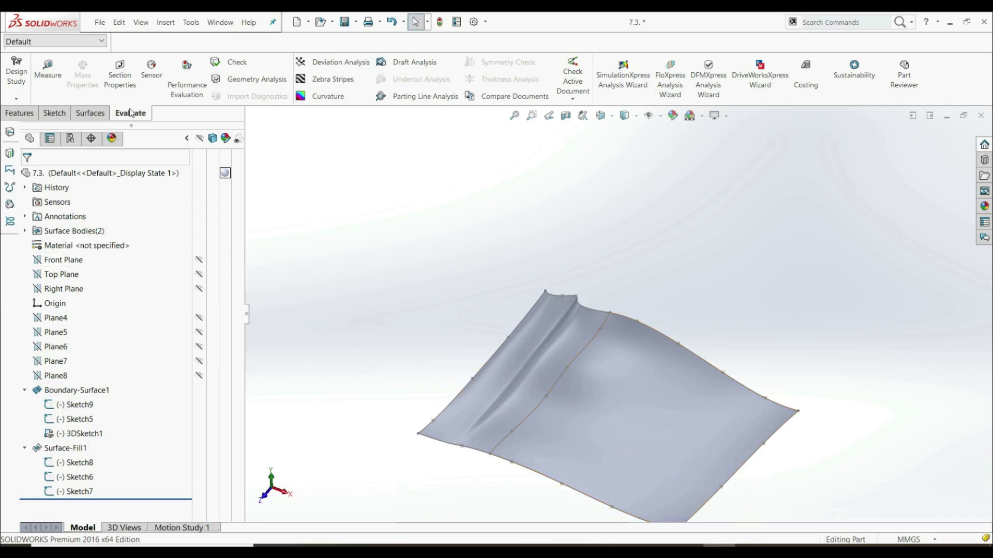
# - Turn on the Curvature colour display for the boundary surface and the filled surface
pyautogui.click(323, 99)
pyautogui.moveTo(608, 306); pyautogui.dragTo(590, 423, button='middle')
pyautogui.scroll(3, 579, 437)
pyautogui.scroll(-4, 565, 446)
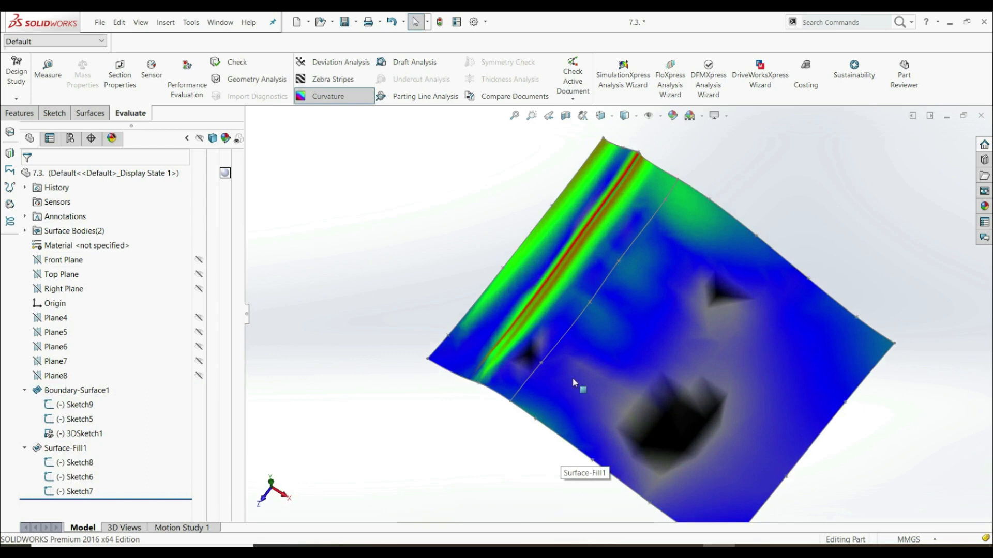
# - Examine the curvature colours across the shared edge of the two surfaces, at both of its ends and along the boundary surface's ridge
pyautogui.scroll(-3, 541, 382)
pyautogui.moveTo(531, 396); pyautogui.dragTo(536, 411, button='middle')
pyautogui.scroll(6, 543, 411)
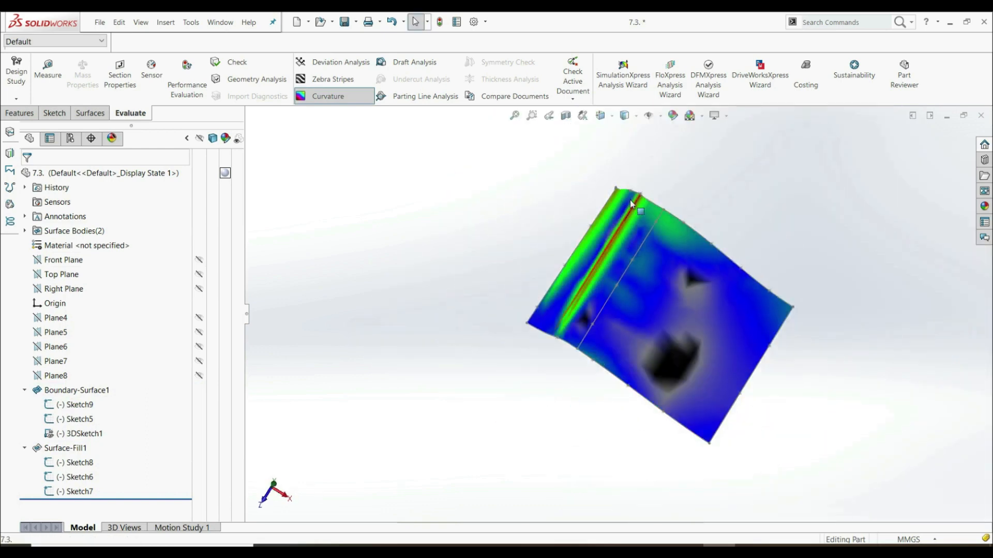
pyautogui.scroll(-3, 635, 208)
pyautogui.moveTo(643, 218); pyautogui.dragTo(653, 262, button='middle')
pyautogui.moveTo(699, 231); pyautogui.dragTo(674, 239, button='middle')
pyautogui.scroll(-2, 656, 259)
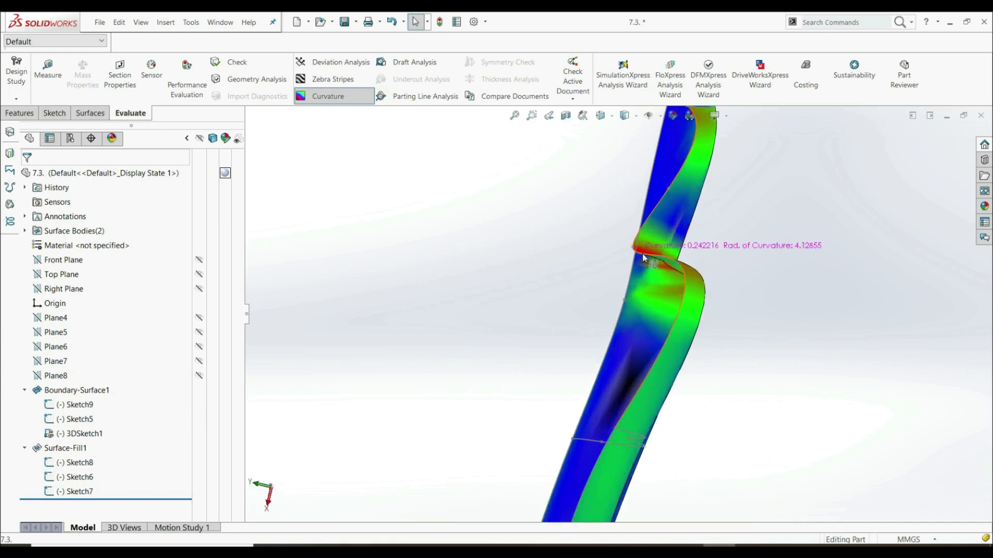
pyautogui.moveTo(661, 265); pyautogui.dragTo(605, 348, button='middle')
pyautogui.scroll(-3, 603, 349)
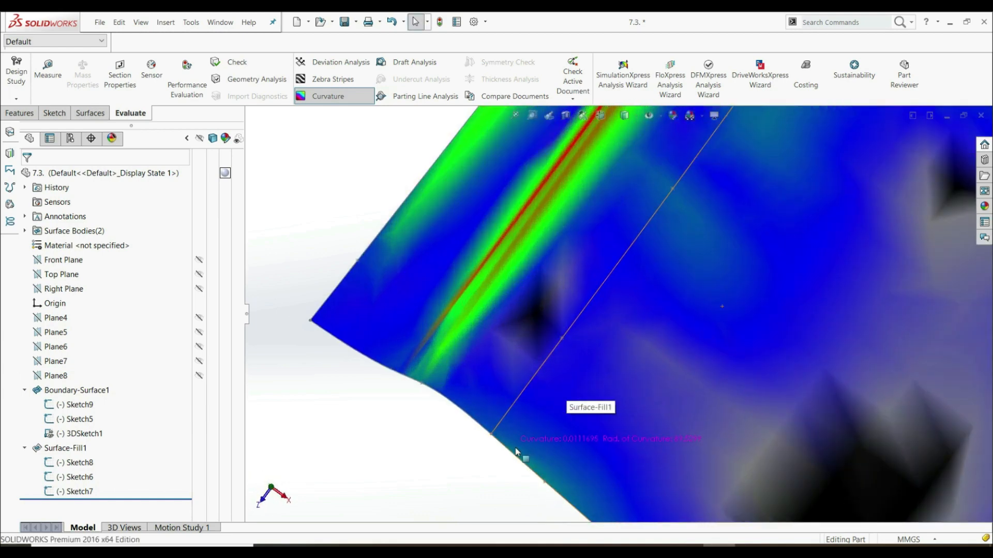
pyautogui.scroll(5, 569, 388)
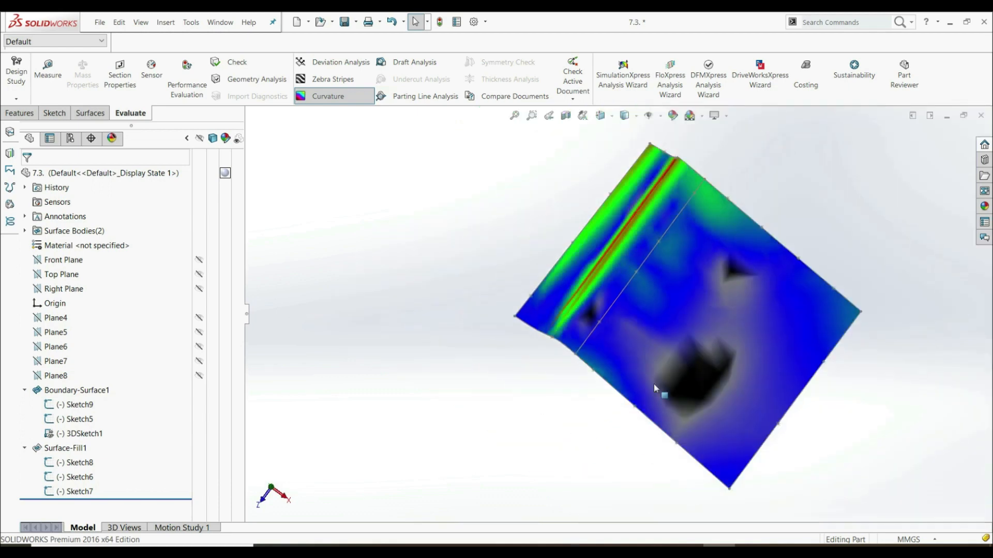
pyautogui.scroll(-6, 690, 209)
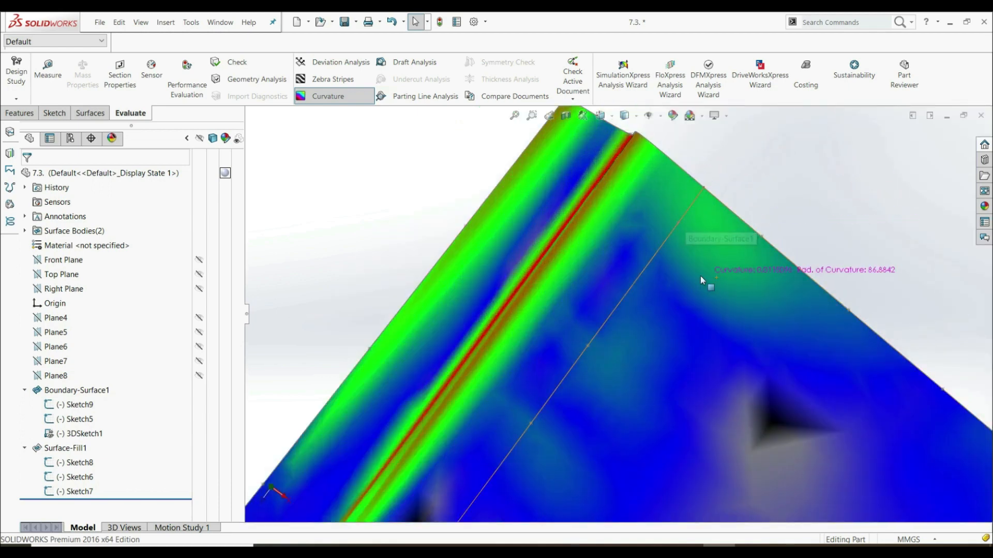
pyautogui.scroll(3, 683, 248)
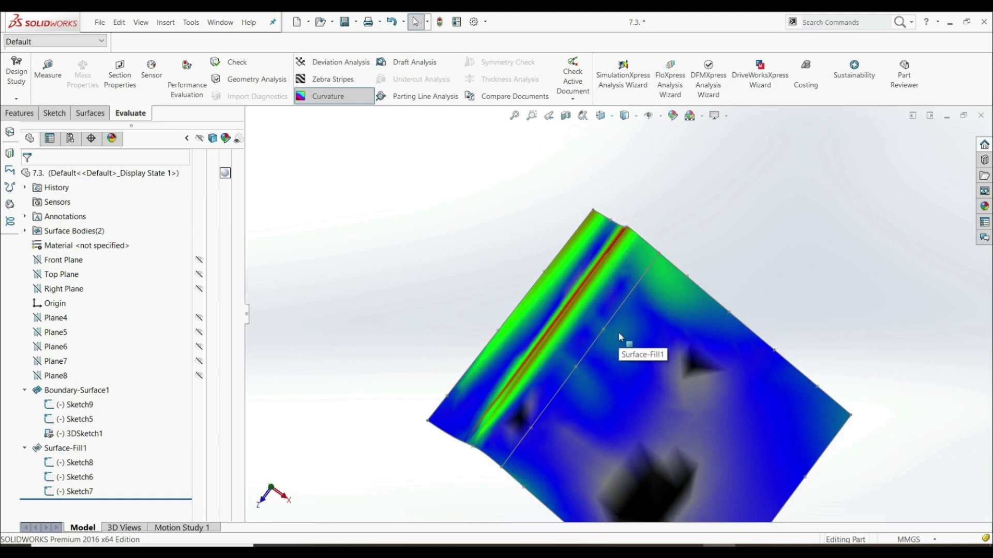
pyautogui.moveTo(586, 394); pyautogui.dragTo(595, 278, button='middle')
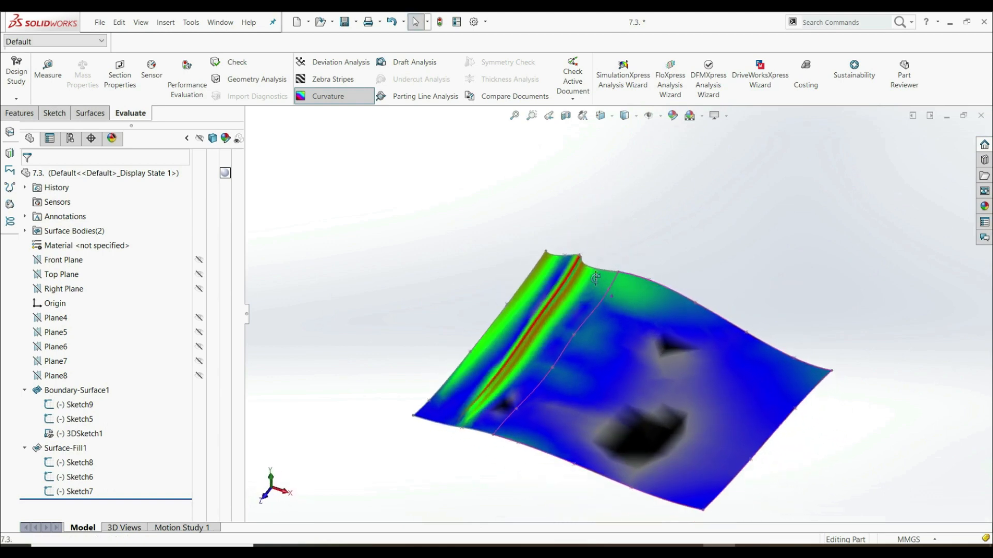
pyautogui.scroll(-3, 510, 410)
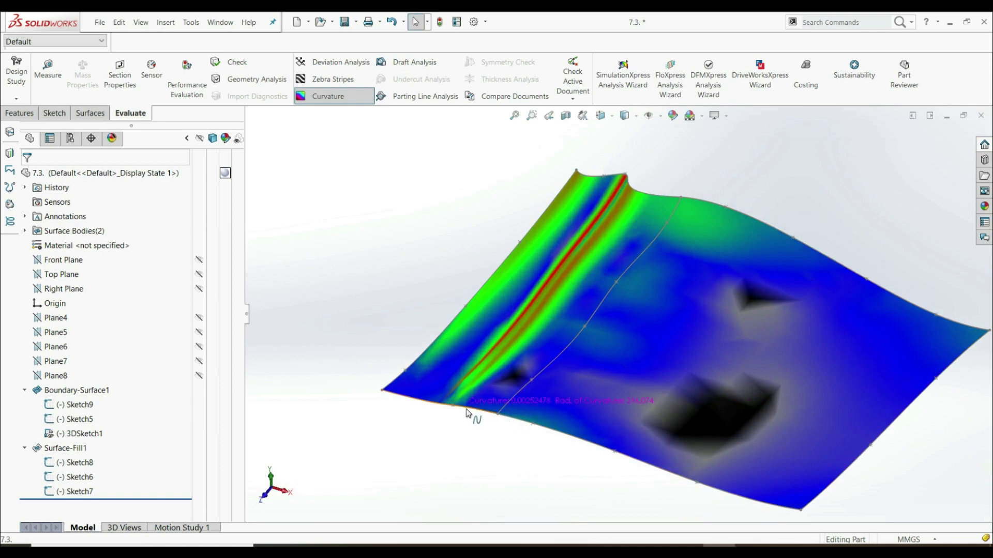